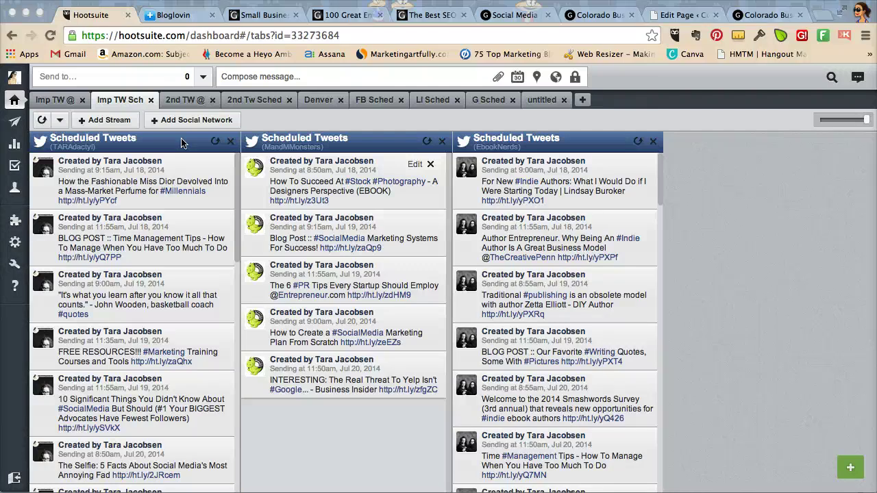
- Open the message composer and dismiss it, twice
click(203, 76)
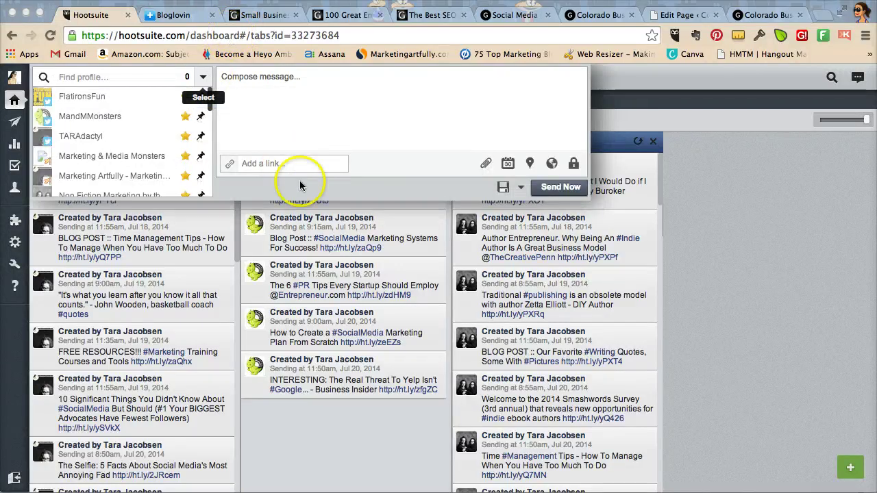
click(716, 82)
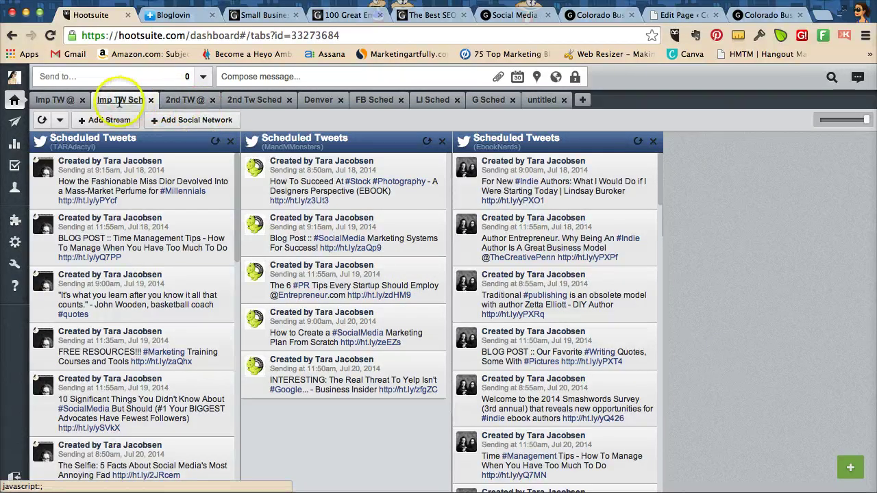
click(284, 77)
click(777, 238)
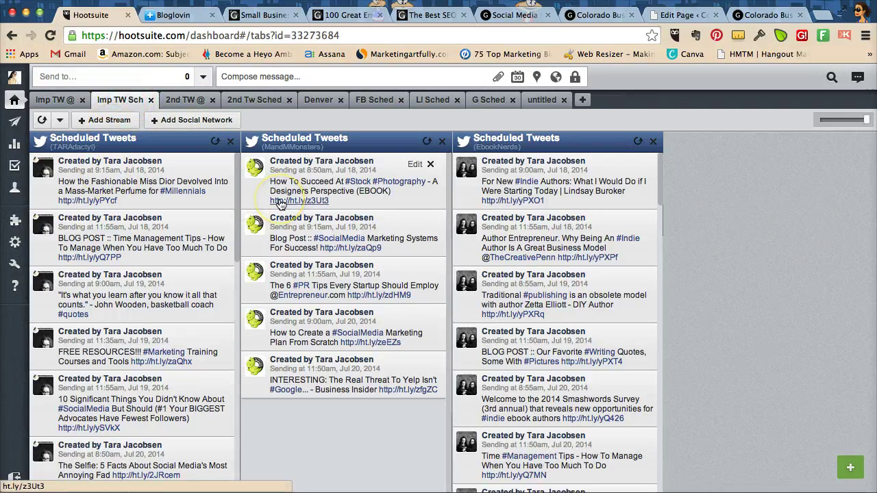
- Review the scheduled Facebook posts in the FB Sched streams
click(382, 102)
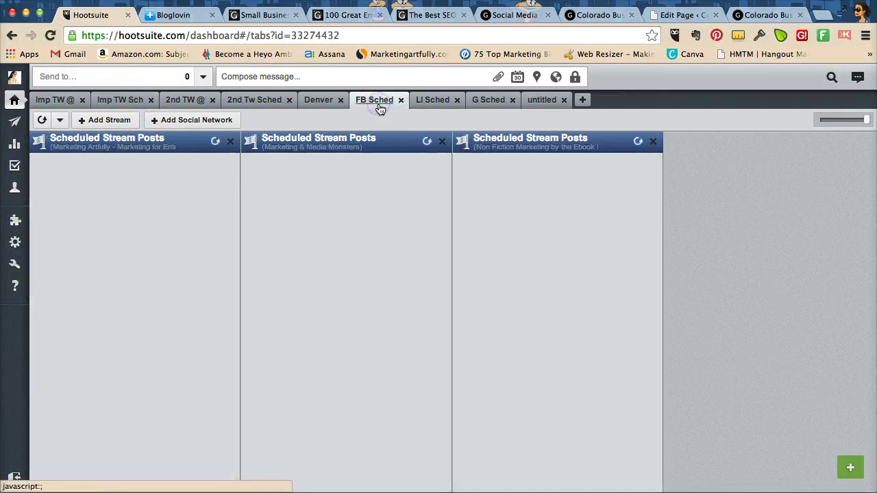
scroll(567, 272, down, 5)
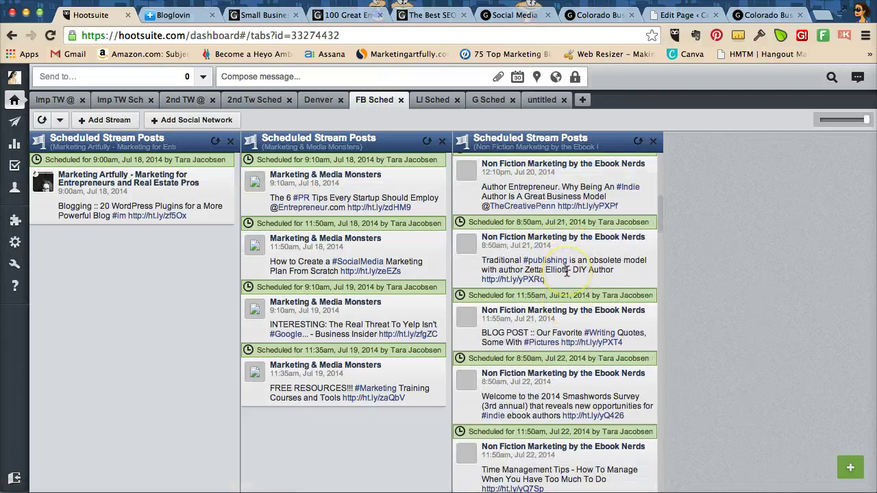
scroll(566, 272, down, 20)
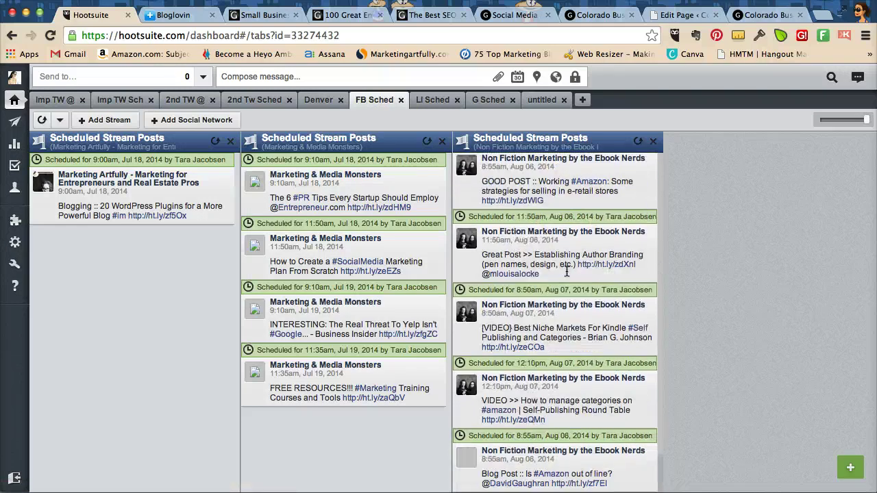
scroll(566, 272, up, 15)
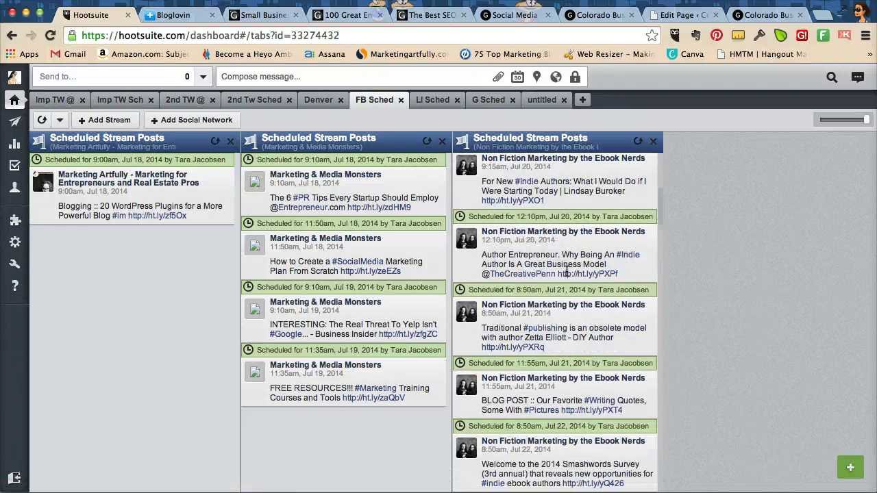
scroll(567, 272, up, 5)
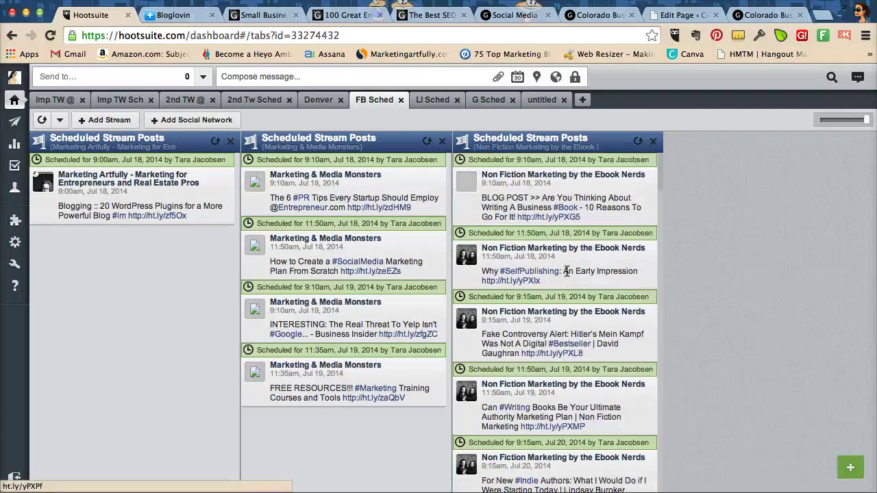
- Check the LI Sched updates and the scheduled tweets, then switch to the Bloglovin feed
click(436, 101)
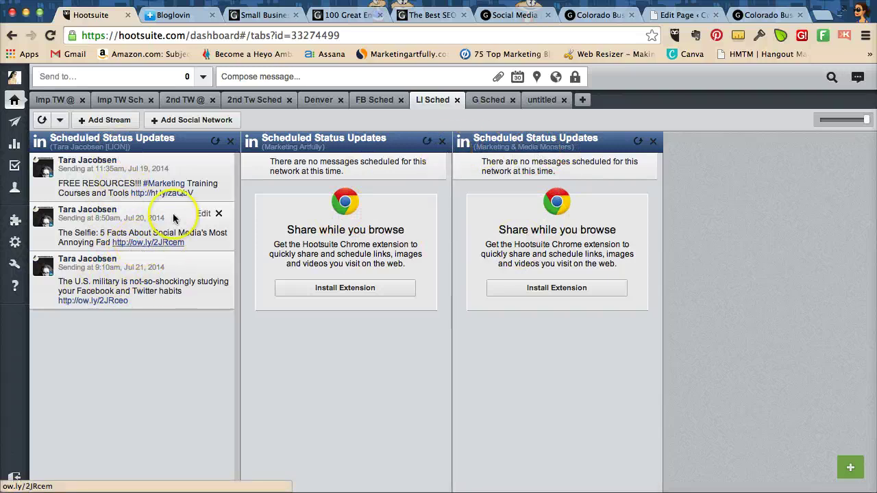
click(117, 99)
click(184, 15)
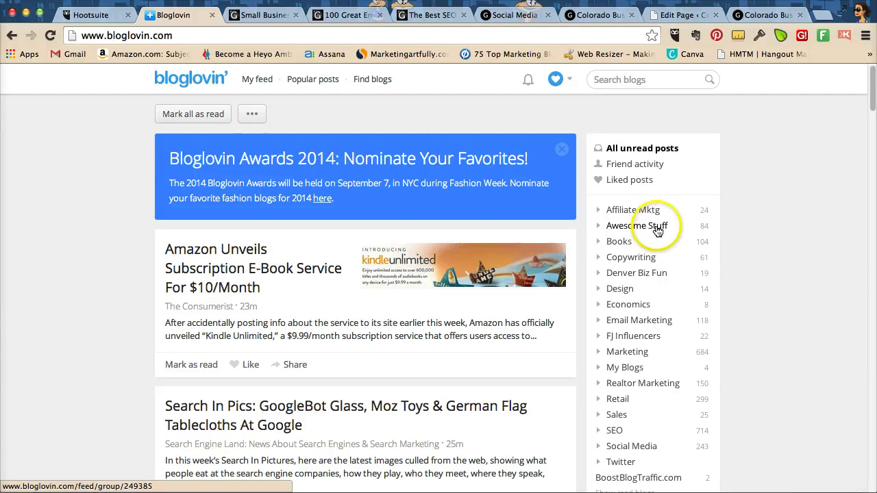
- Scroll down the Bloglovin feed to reach the group list
scroll(657, 231, down, 2)
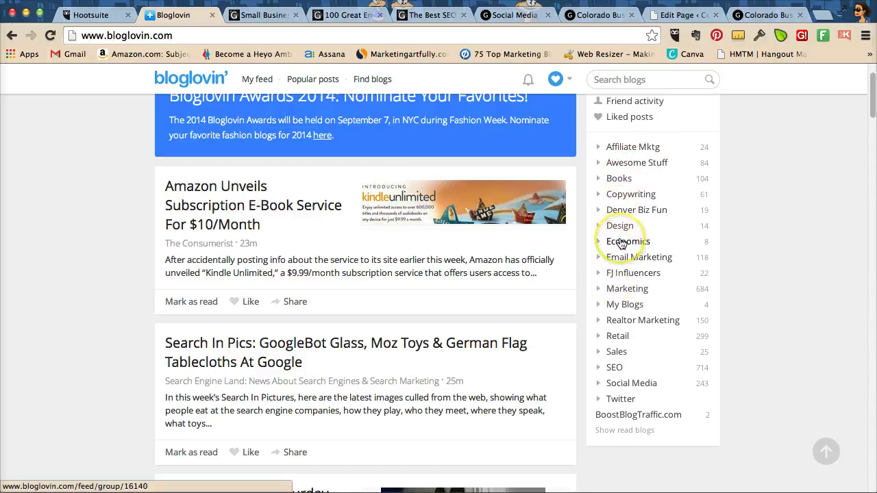
- Open the FJ Influencers group and then the post 'The Most Important Search Term You Need To Use'
click(625, 276)
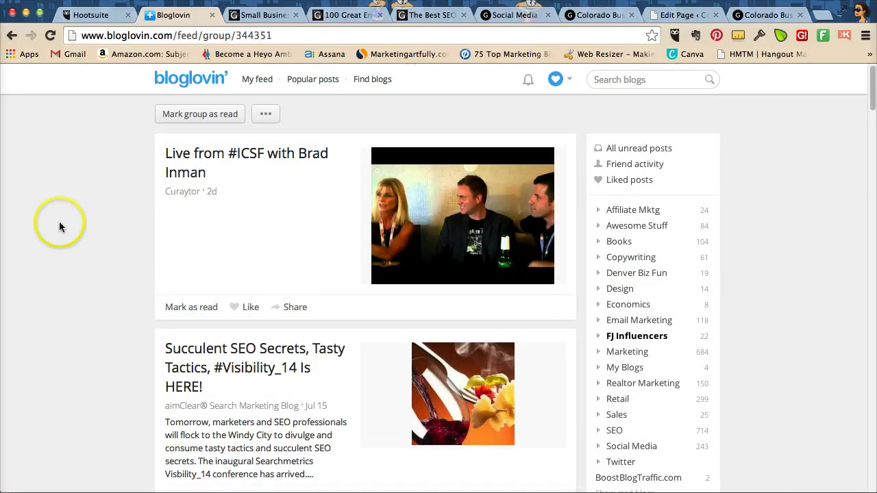
scroll(59, 227, down, 3)
scroll(58, 227, down, 4)
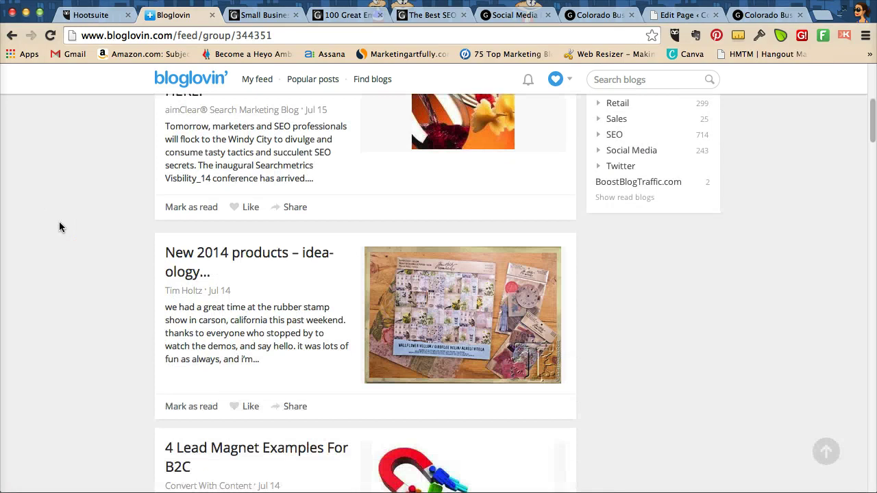
scroll(58, 227, down, 4)
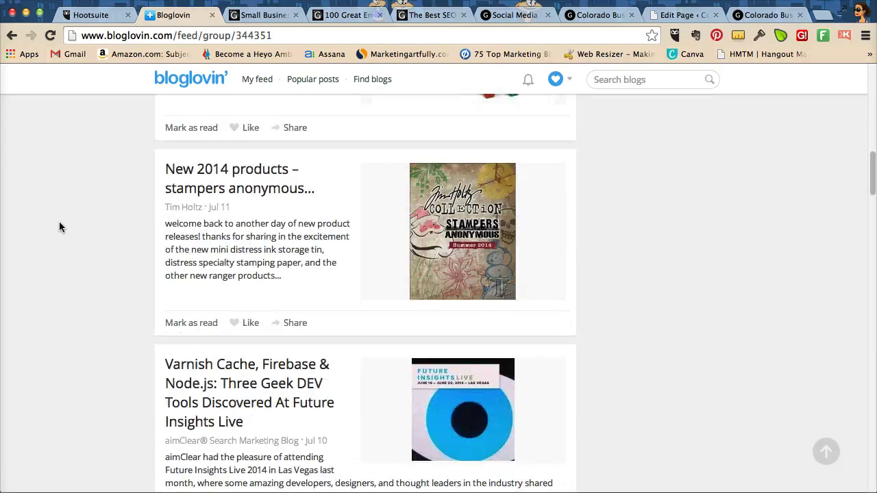
scroll(59, 227, down, 4)
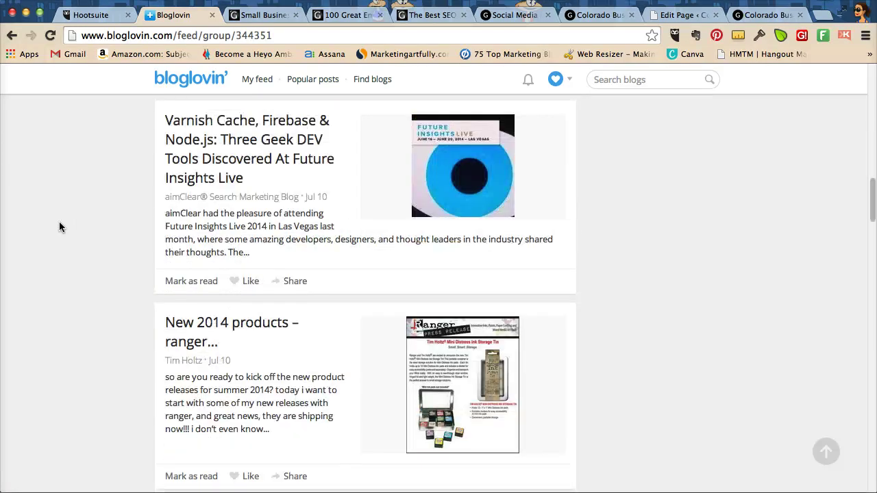
scroll(59, 227, down, 1)
scroll(59, 226, down, 4)
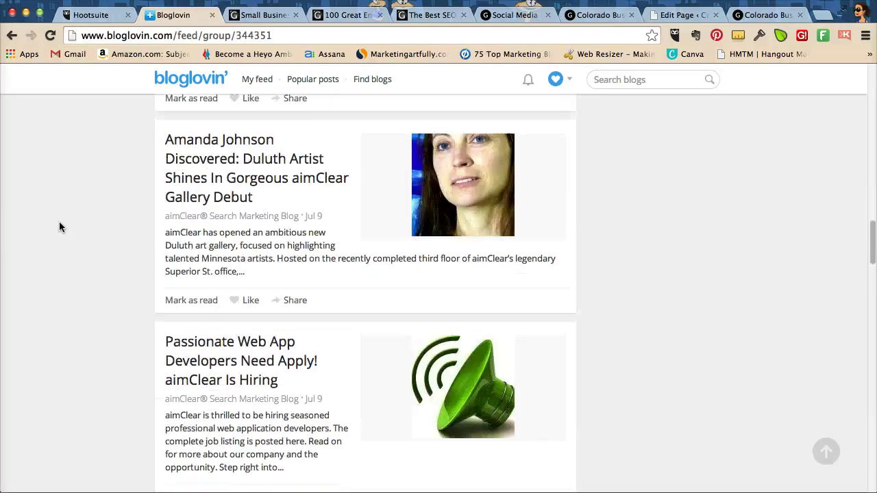
scroll(59, 227, down, 4)
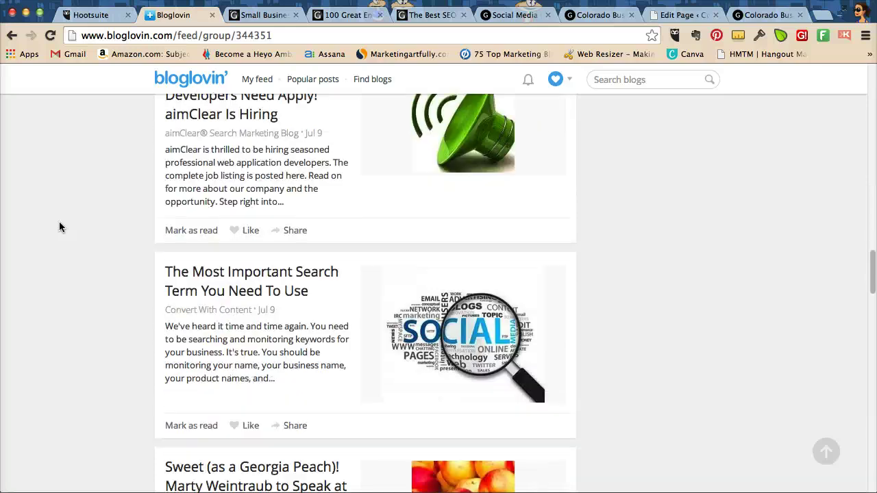
scroll(59, 227, down, 1)
scroll(59, 227, down, 1)
click(233, 198)
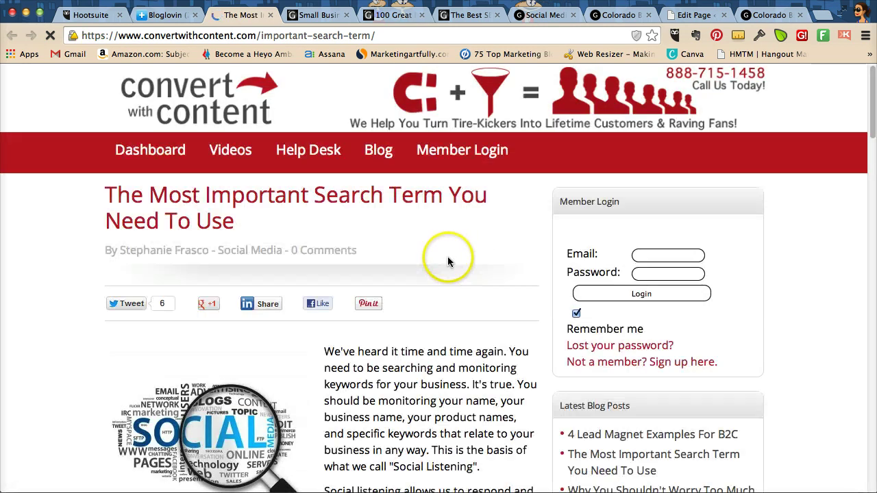
- Share the article via Hootlet to the 'sear' Twitter profile and a 'mark' Facebook page
click(675, 35)
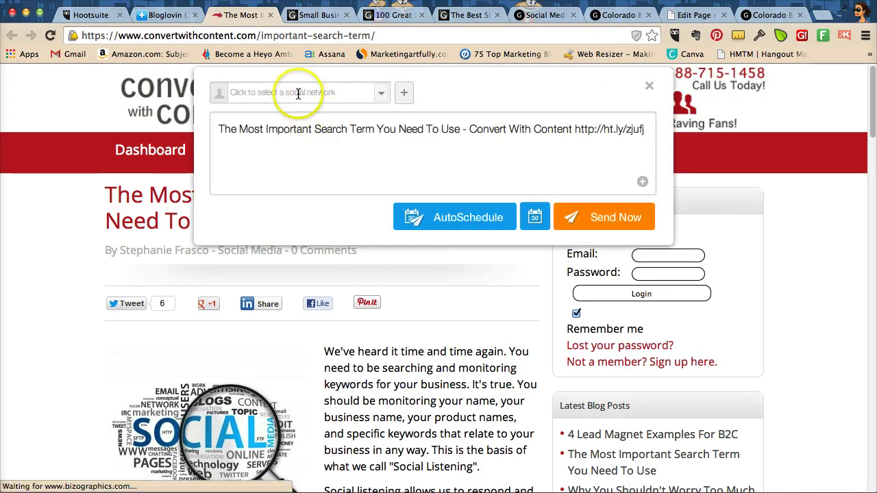
click(298, 91)
text(sear)
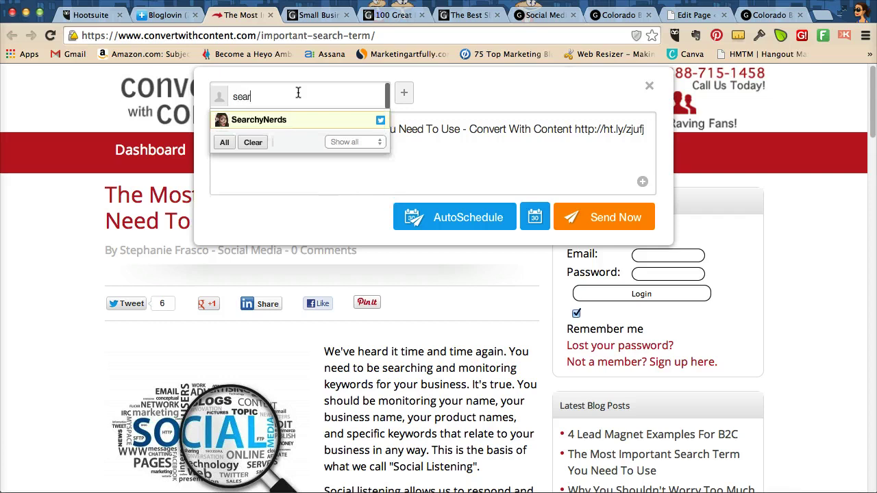
key(Return)
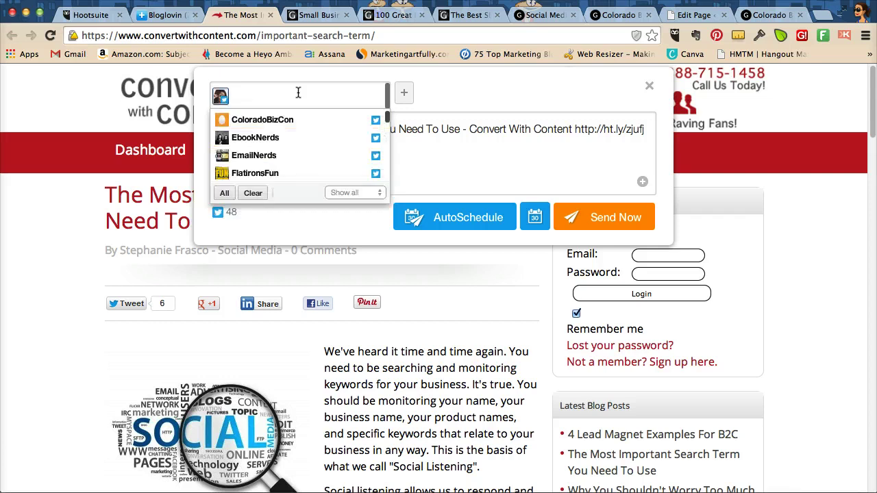
text(market)
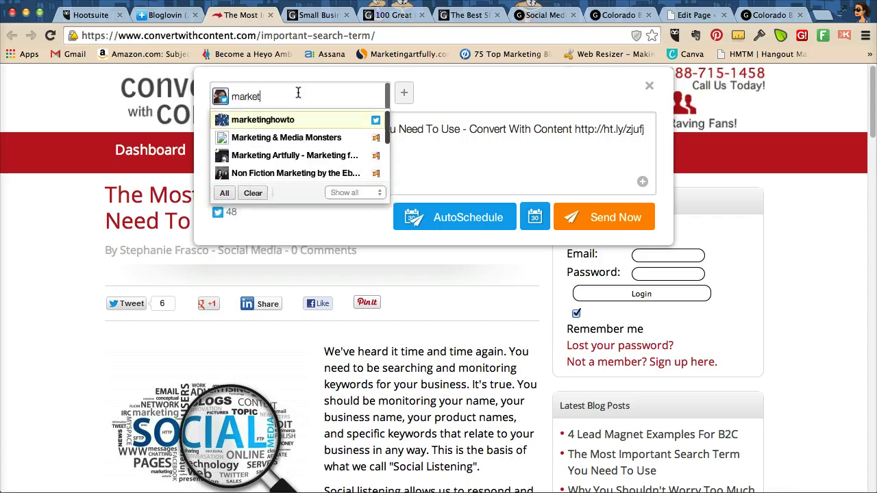
click(284, 121)
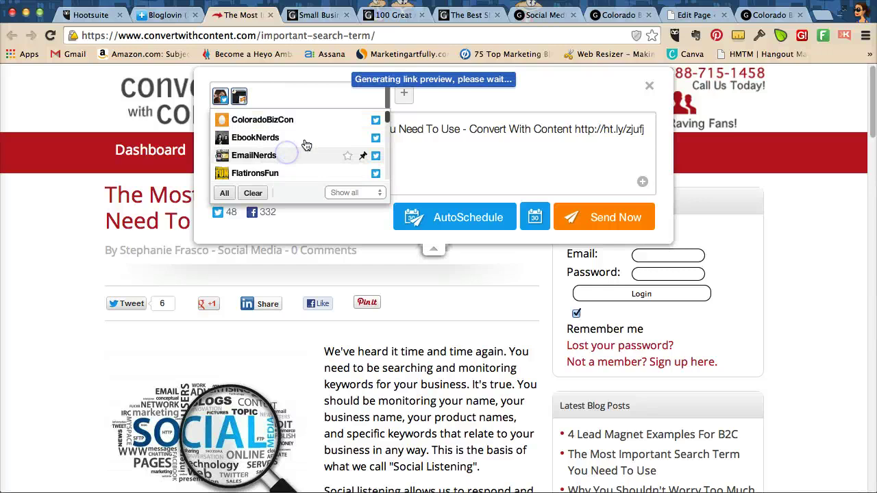
- Add a 'marke' LinkedIn profile as the third recipient
text(marke)
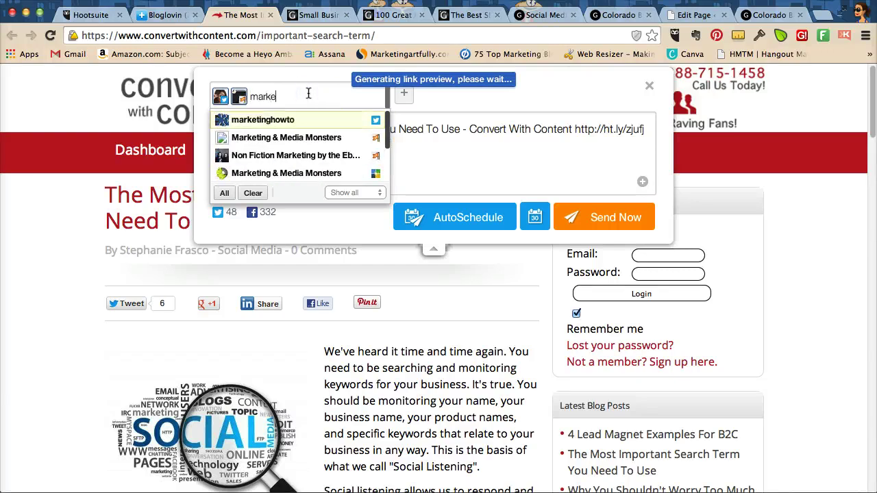
scroll(329, 147, down, 3)
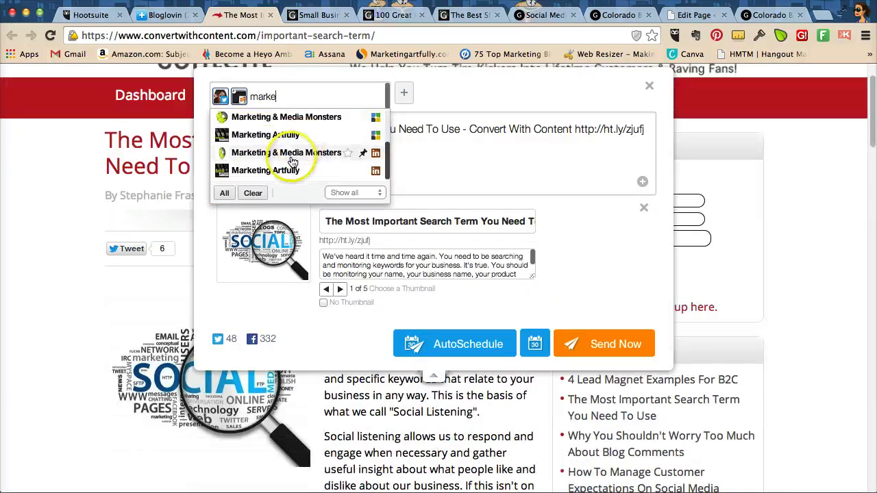
click(290, 171)
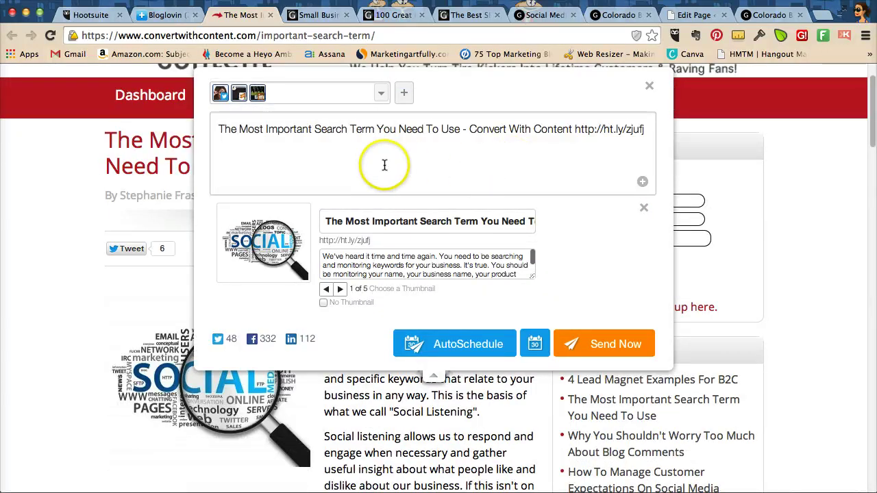
- Add a # before Search in the message, leaving the site name unchanged
click(317, 130)
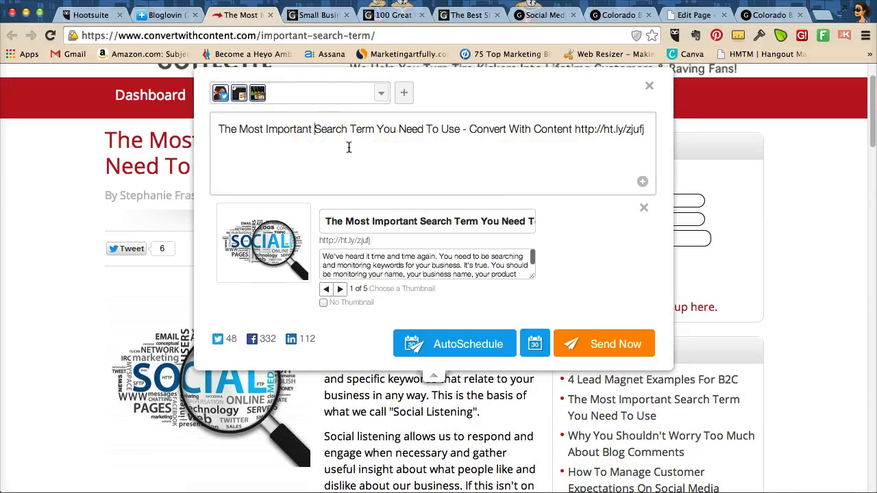
text(#)
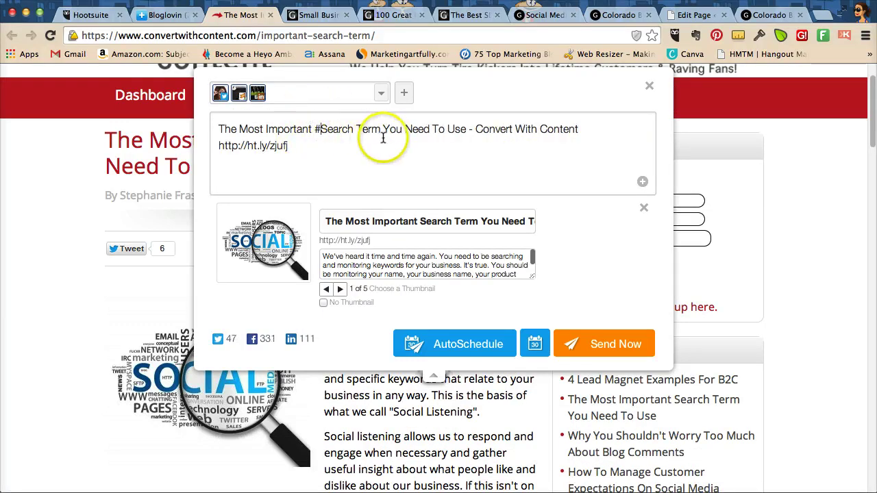
click(470, 128)
drag(470, 129, 507, 126)
click(507, 125)
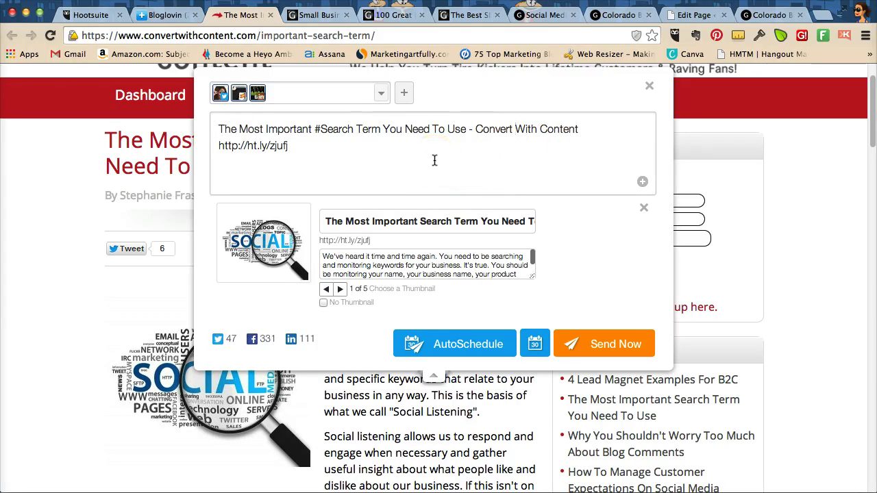
- Confirm the three selected profiles and auto-schedule the post
click(221, 96)
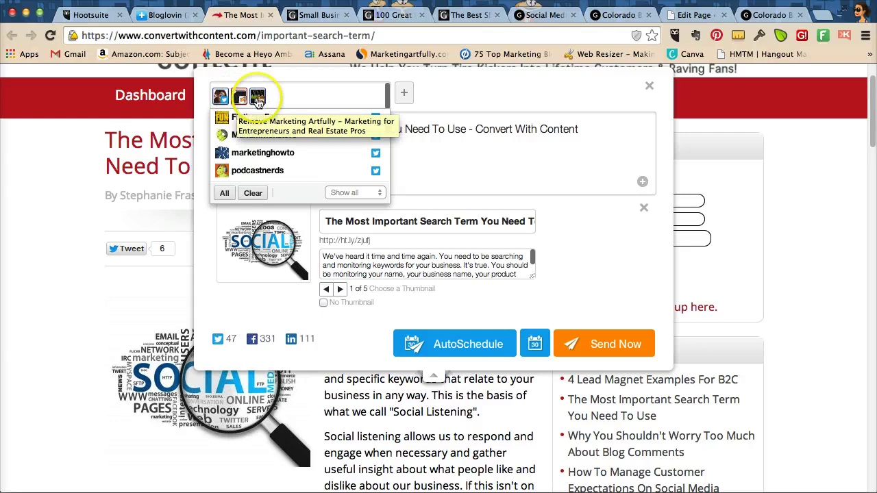
click(447, 89)
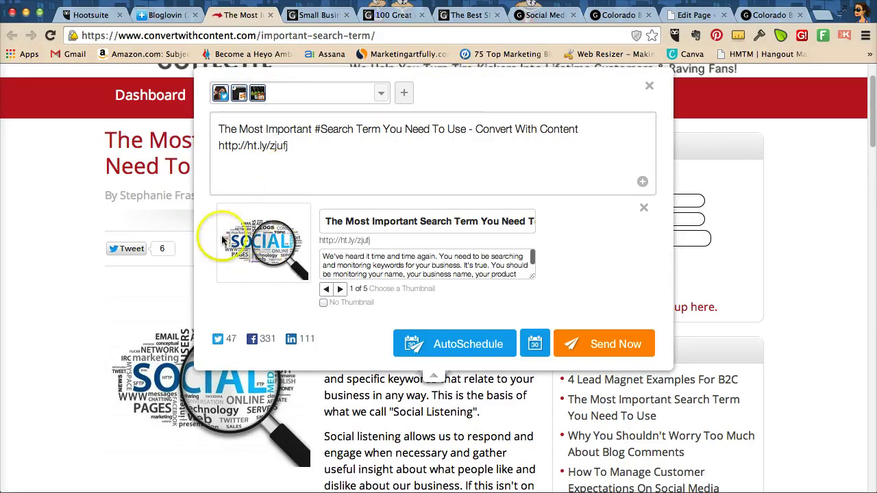
click(451, 346)
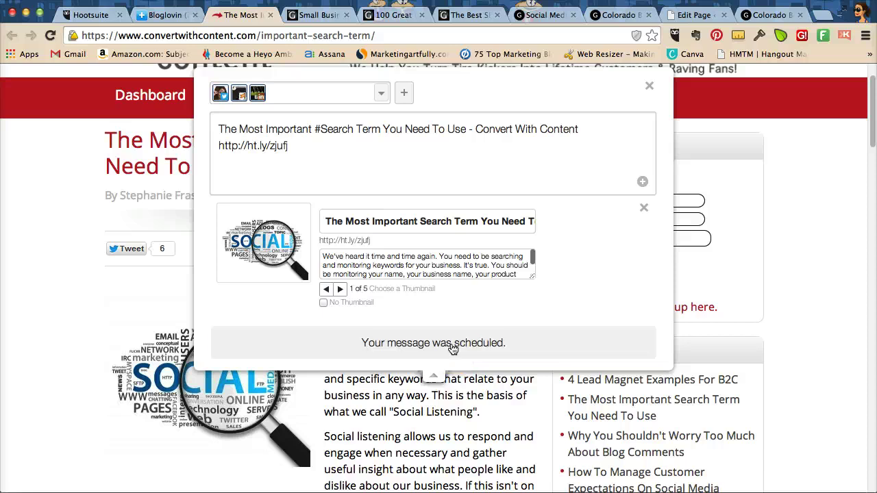
click(293, 89)
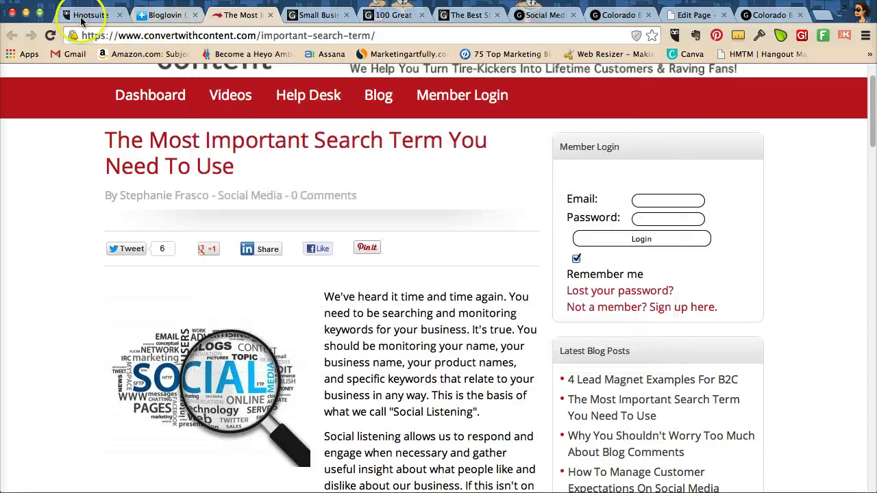
- Return to Hootsuite and view LI Sched with the #Search post queued for 9:15am, Jul 18
click(91, 14)
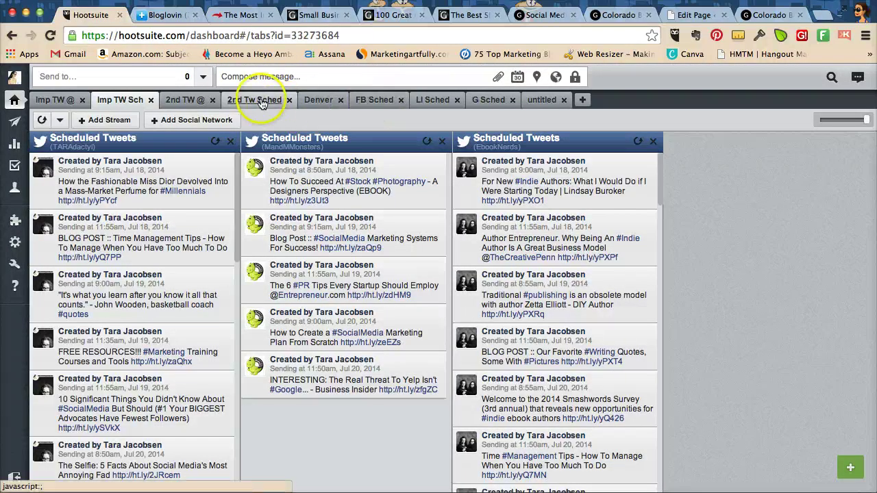
click(433, 100)
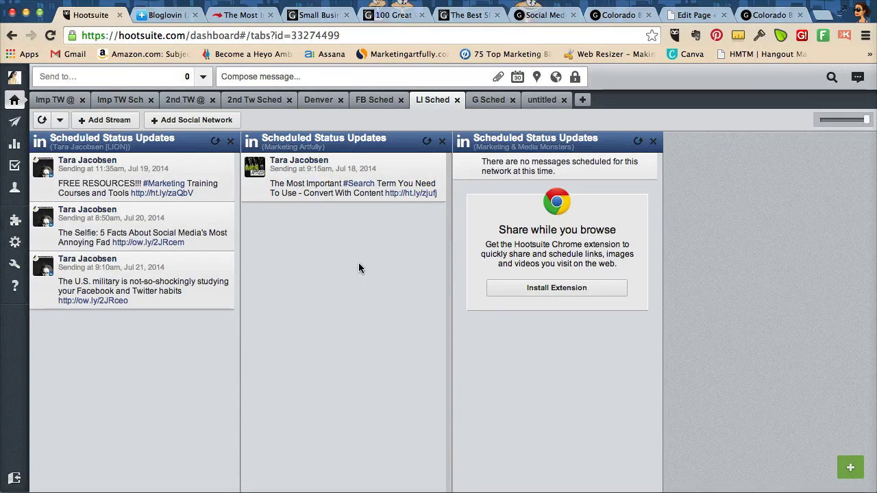
- In Bloglovin, open the Copywriting group and scroll to the 'Want to Dominate Pinterest?' post
click(168, 19)
scroll(343, 203, up, 3)
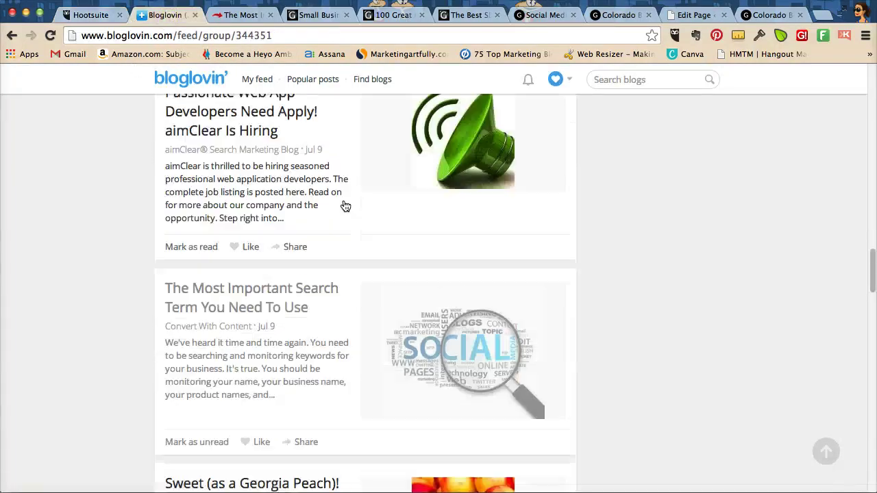
scroll(345, 206, up, 20)
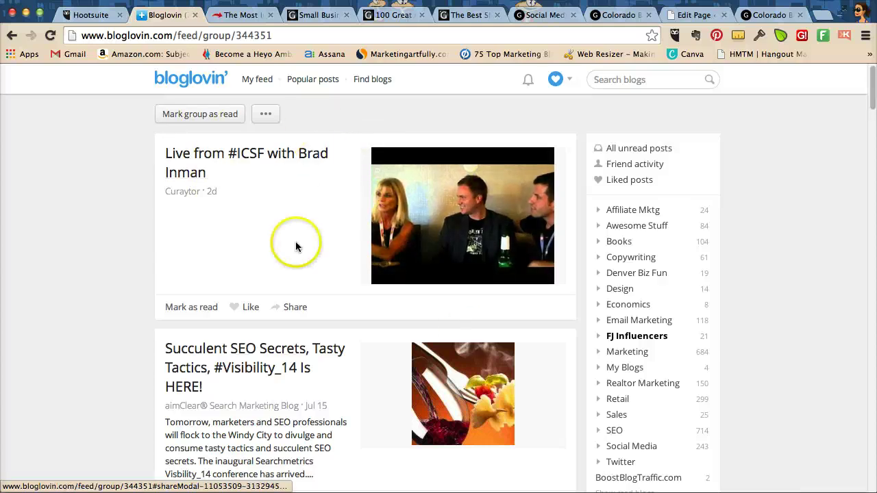
click(639, 259)
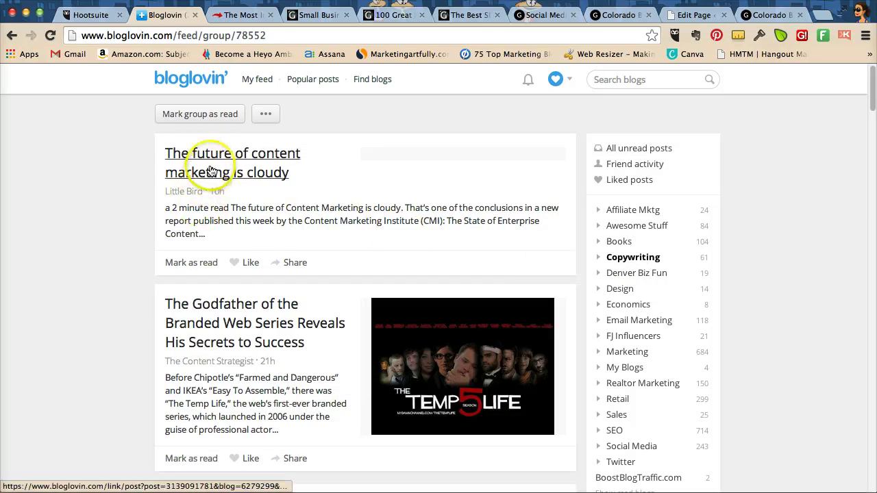
scroll(209, 253, down, 5)
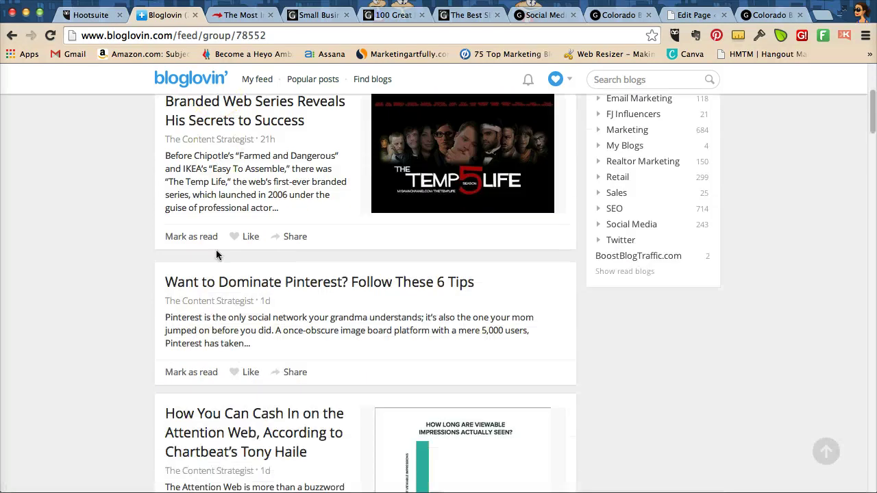
scroll(215, 255, down, 2)
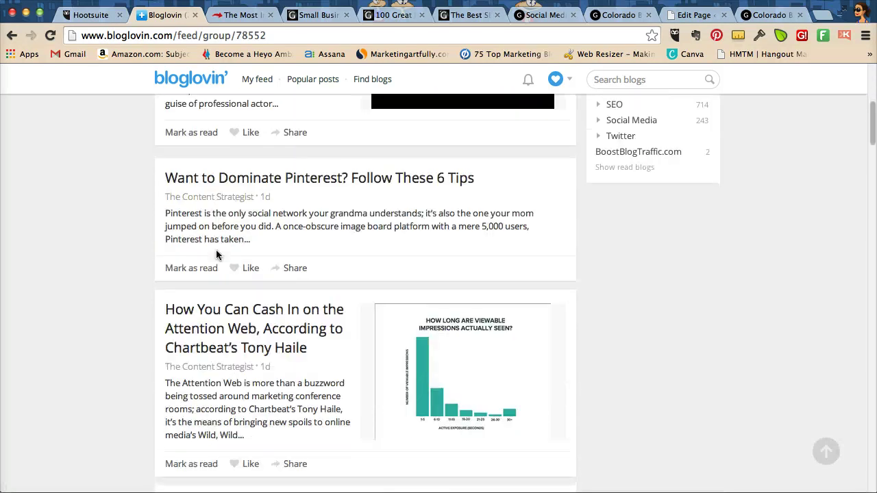
- Open 'Want to Dominate Pinterest? Follow These 6 Tips' on Contently and read through it
click(209, 176)
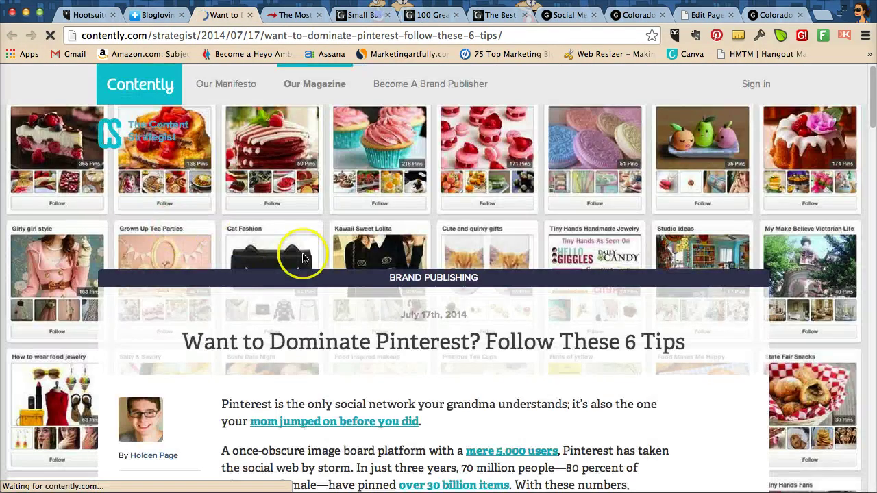
scroll(377, 352, down, 5)
scroll(376, 352, down, 3)
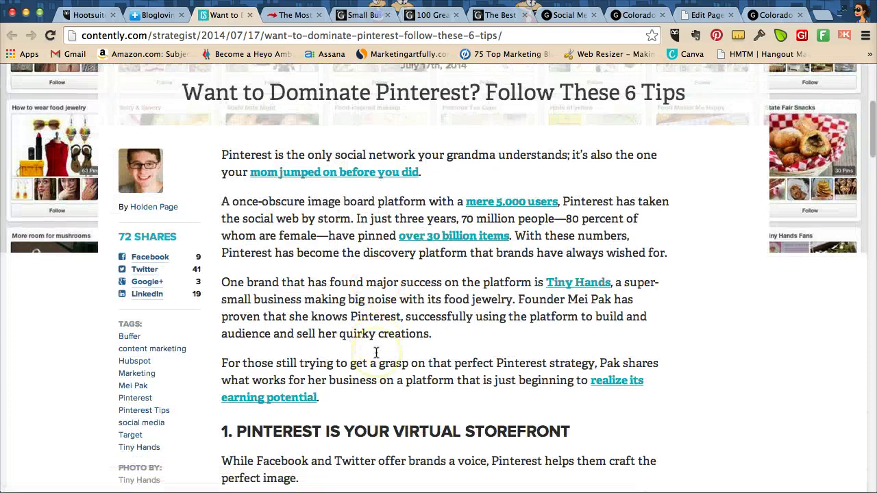
scroll(376, 352, down, 4)
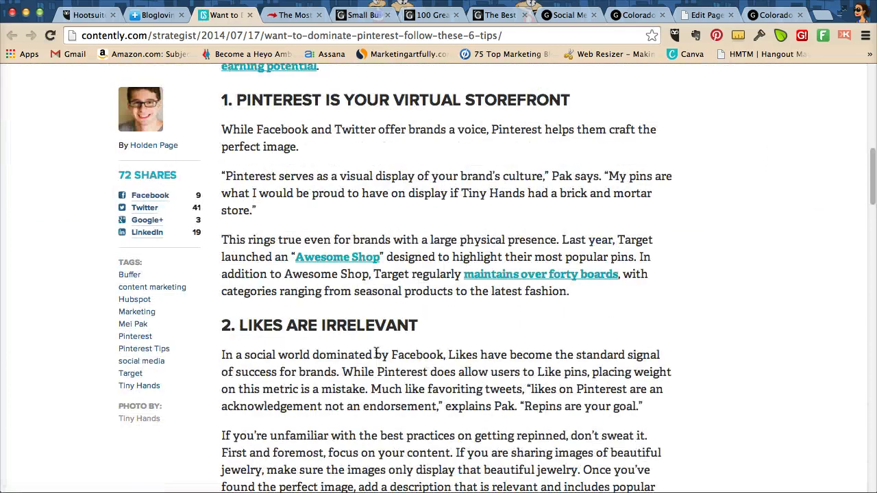
scroll(376, 353, down, 6)
scroll(376, 353, down, 4)
scroll(376, 353, up, 2)
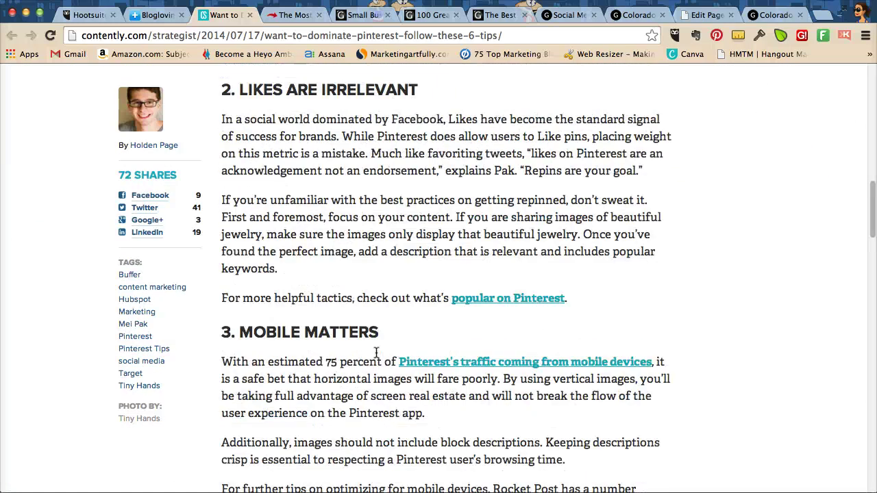
scroll(376, 352, down, 7)
scroll(377, 352, down, 7)
scroll(376, 352, down, 12)
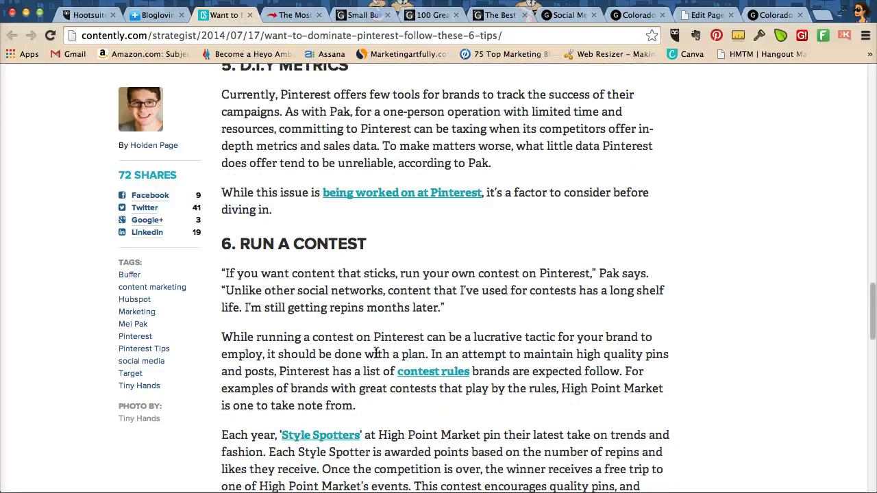
scroll(376, 352, up, 20)
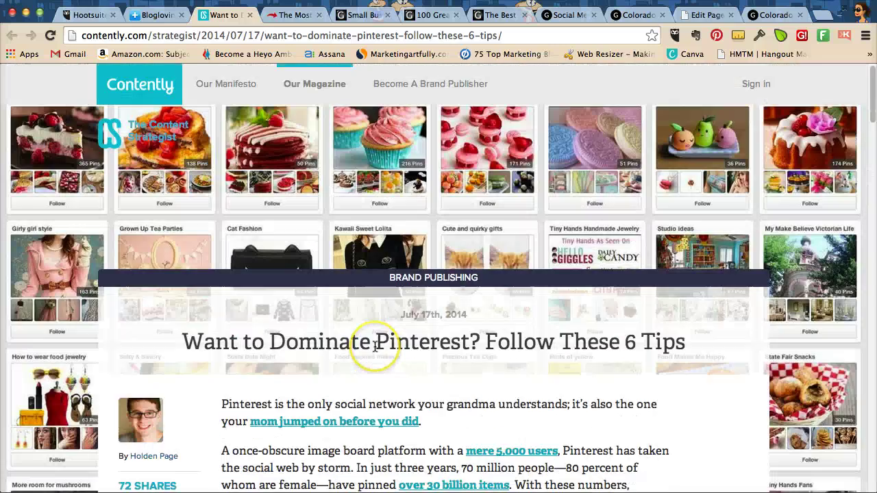
scroll(384, 336, down, 9)
scroll(386, 343, up, 4)
- Start a Hootlet share of the article, hashtag #Pinterest and delete the trailing site name
scroll(387, 341, up, 1)
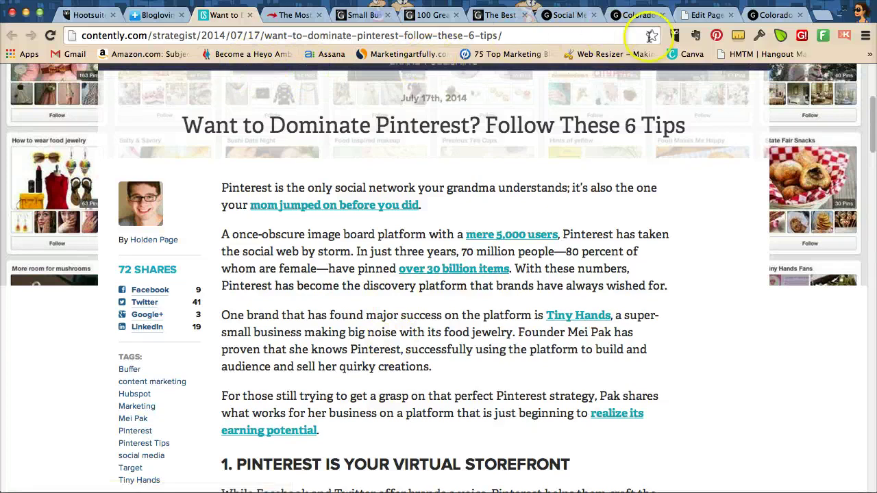
click(677, 36)
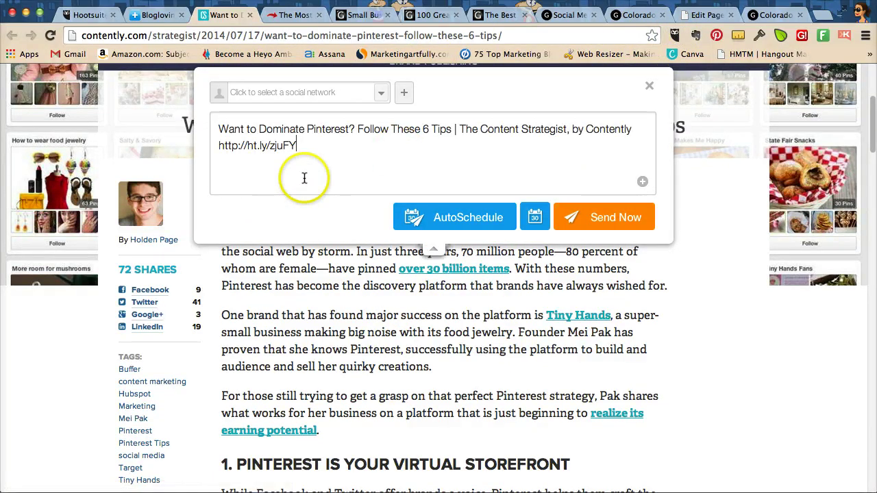
click(306, 129)
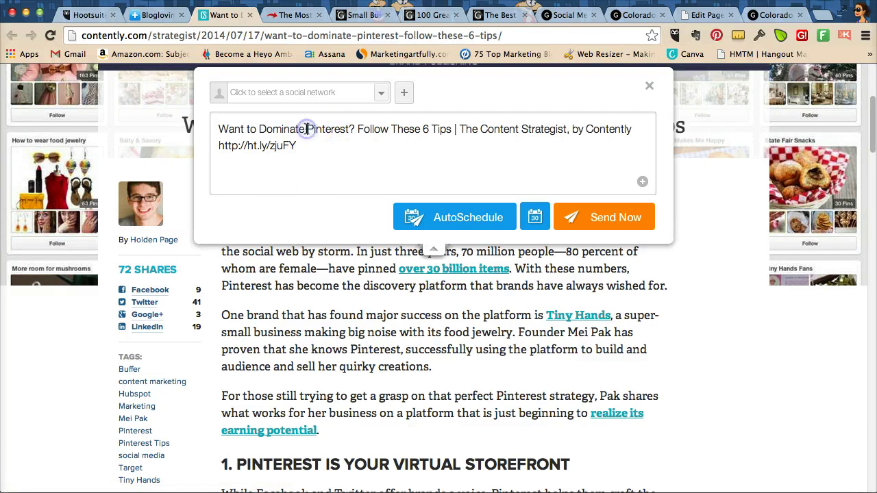
text(#)
click(357, 130)
click(453, 129)
shift+click(626, 111)
shift+click(644, 125)
key(BackSpace)
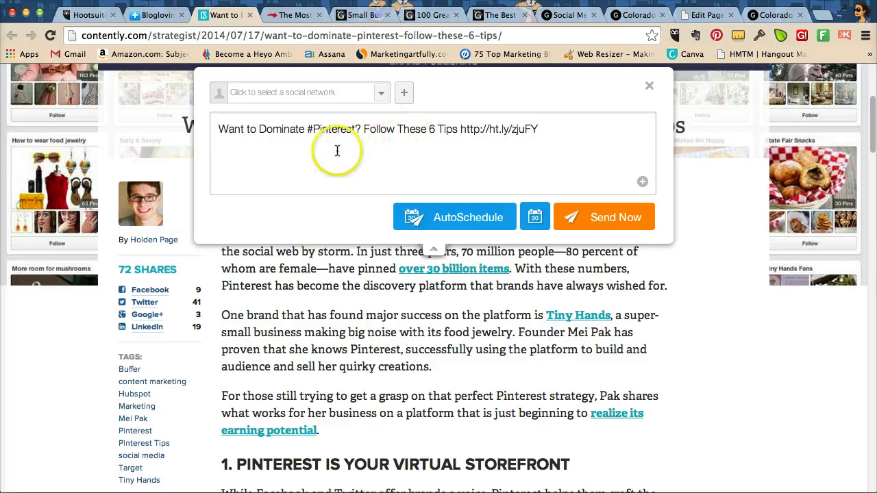
- Prefix the message with 'BLOG POST ::'
click(218, 129)
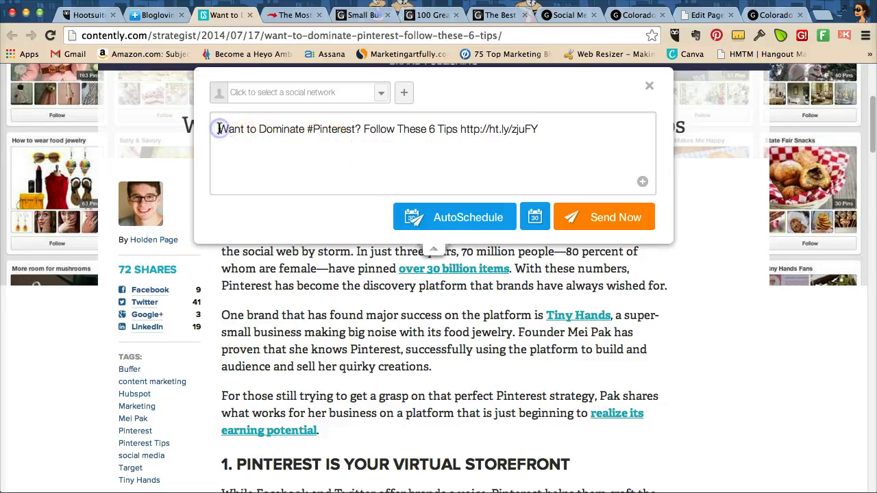
text(BLOG POST)
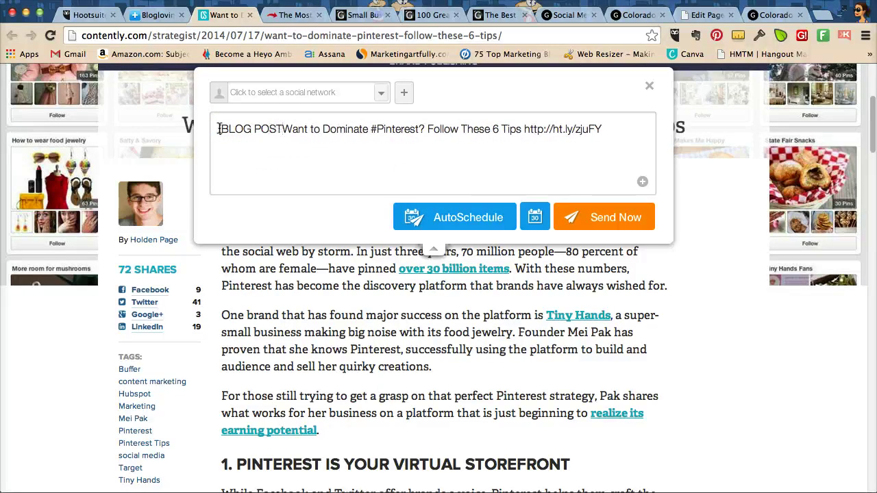
text(])
click(218, 128)
text([)
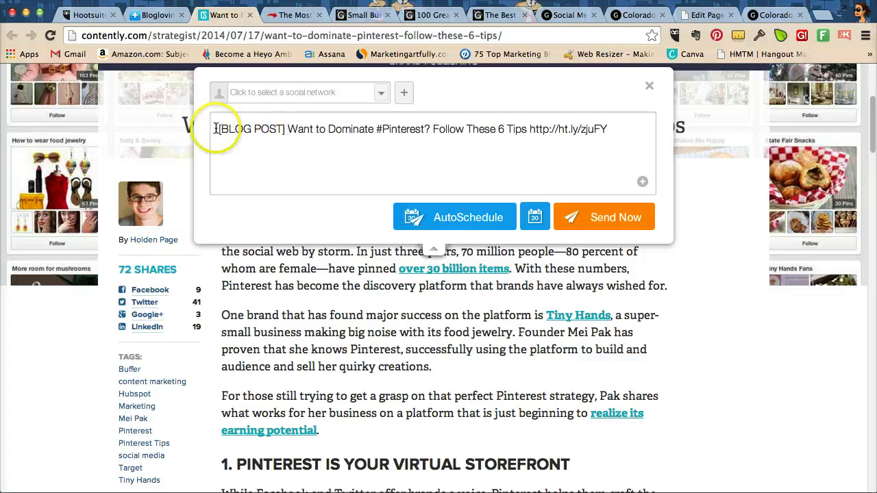
double_click(283, 131)
key(BackSpace)
text(::)
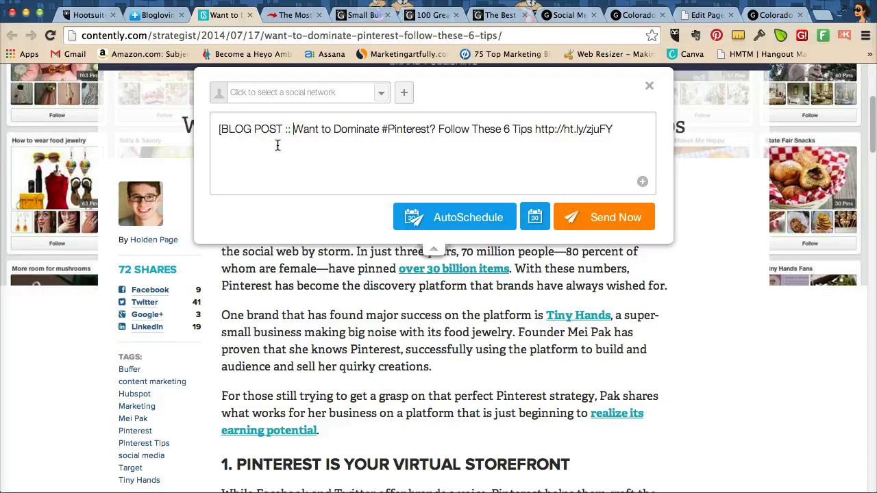
click(217, 128)
key(Delete)
click(268, 94)
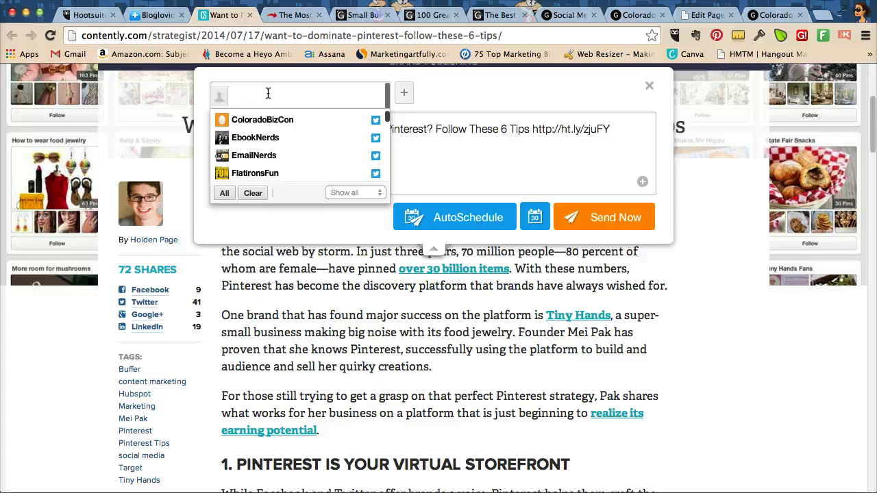
- Add the Marketing Artfully page and keep the pin-grid picture (1 of 2) as thumbnail
text(market)
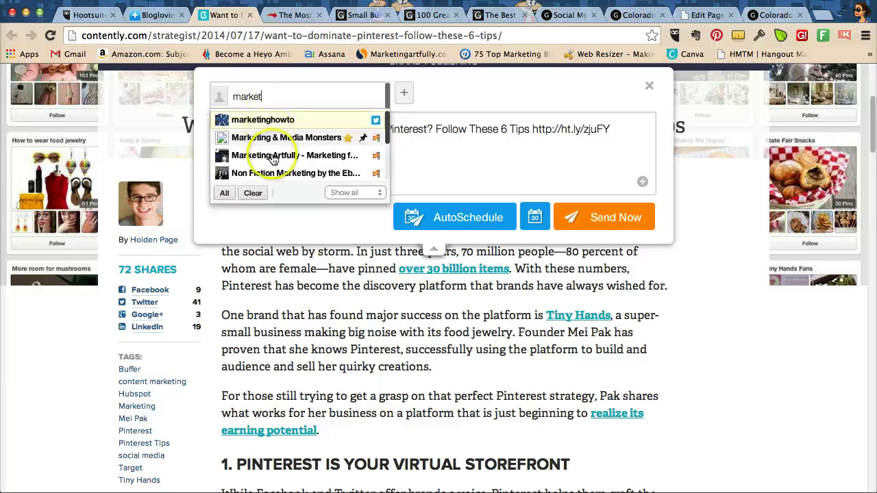
click(270, 155)
click(492, 150)
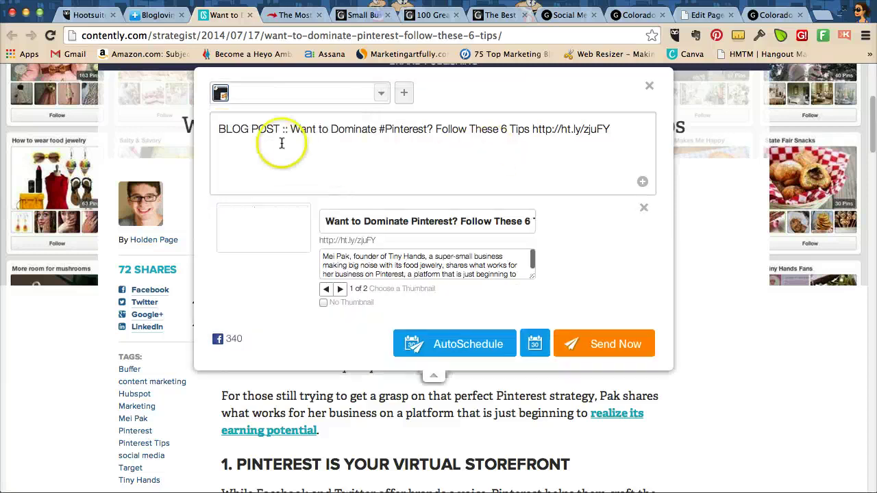
click(221, 95)
click(231, 212)
click(221, 94)
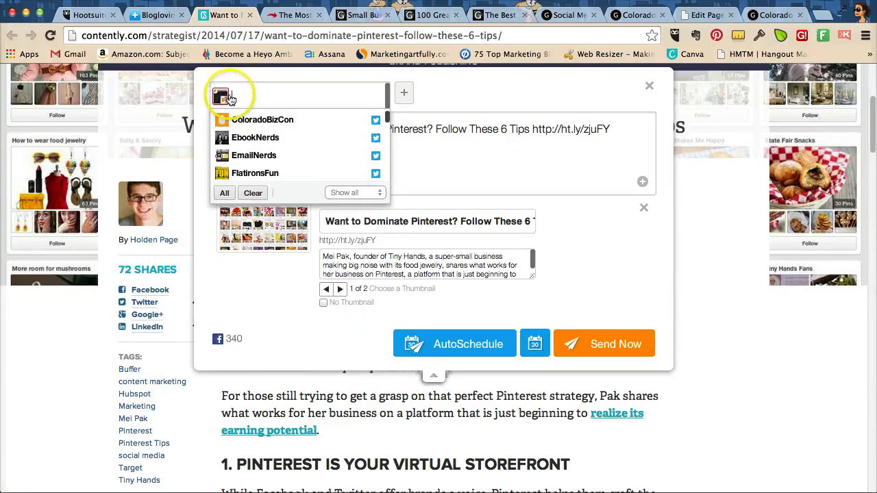
click(250, 96)
click(260, 275)
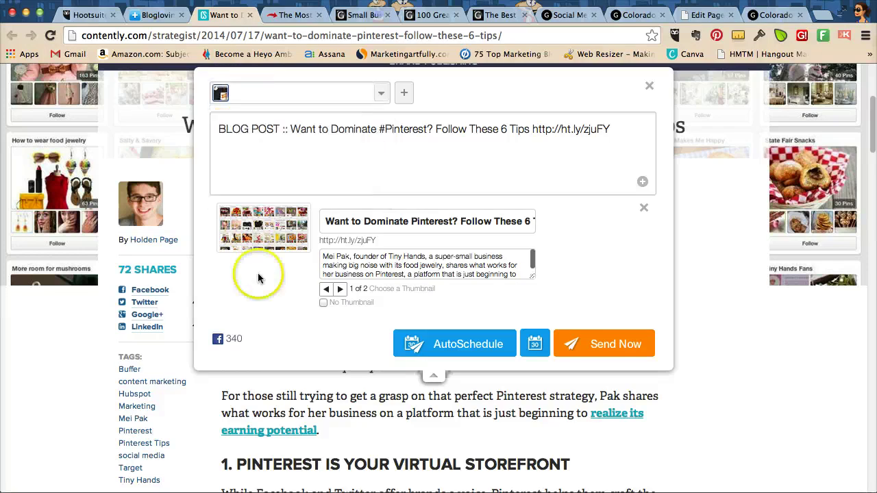
click(295, 289)
click(338, 291)
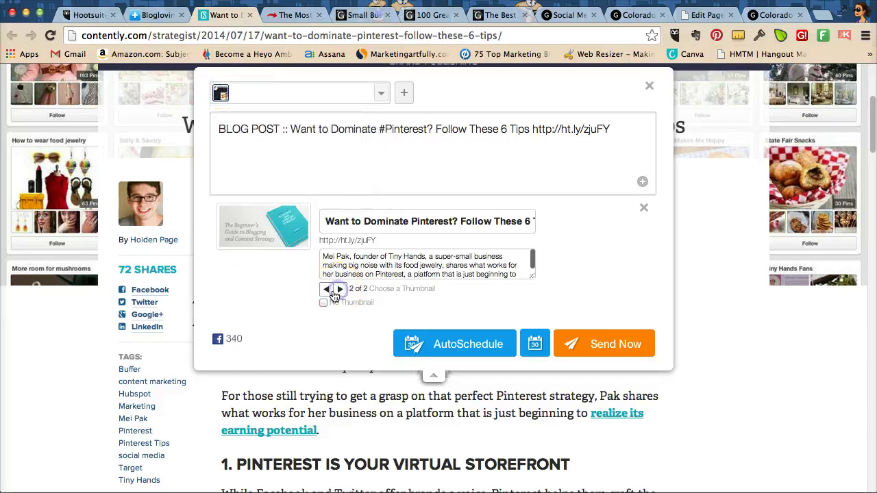
click(327, 291)
- Add the 'mark' and 'tar' Twitter profiles plus SMMNerds, then auto-schedule the post
click(261, 96)
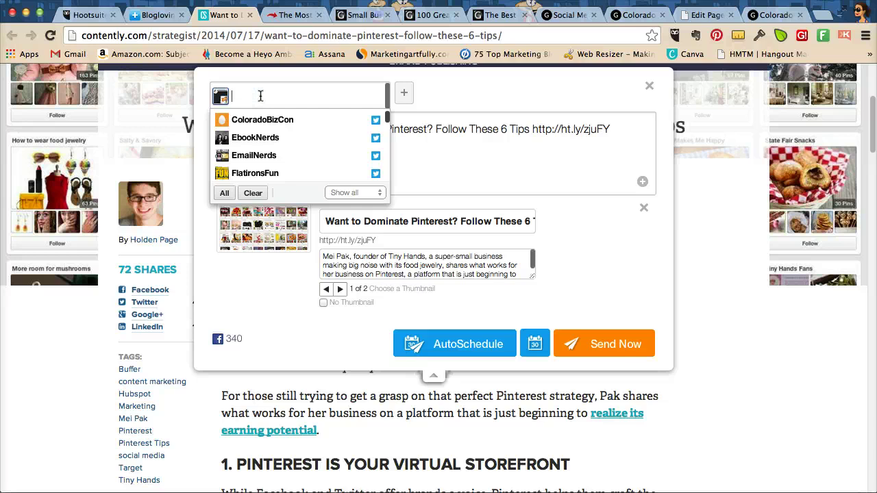
text(mark)
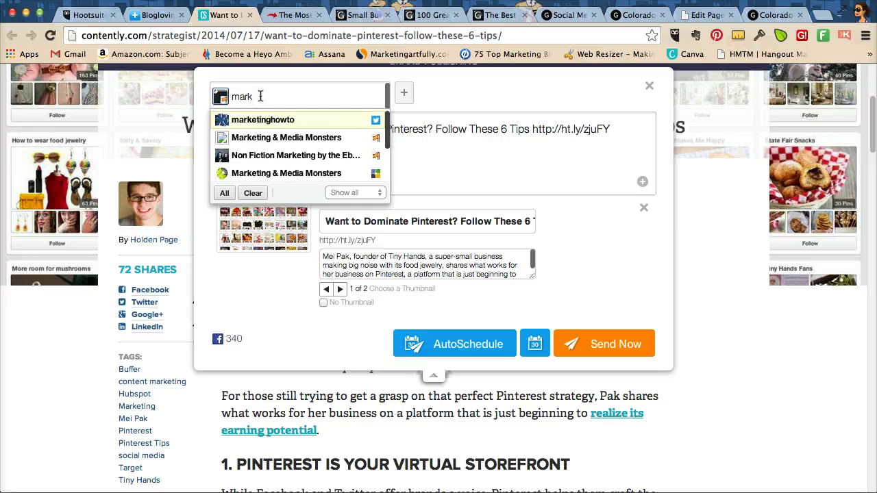
click(264, 120)
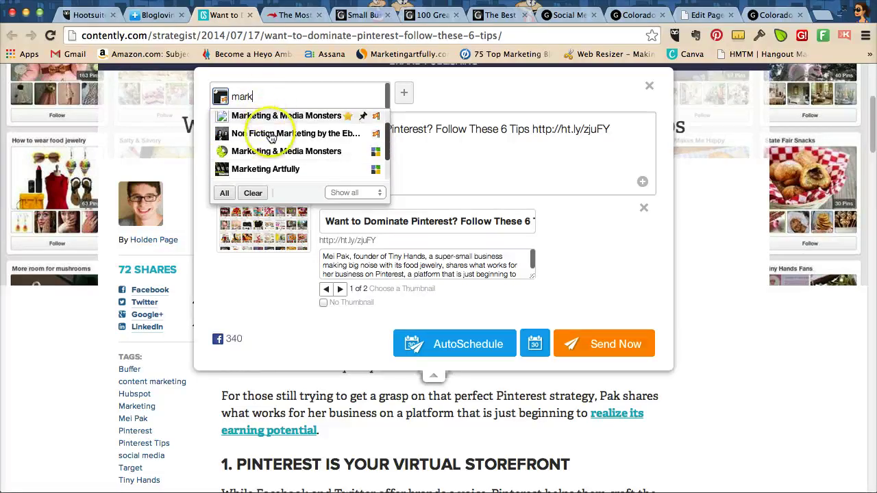
click(270, 96)
text(tara)
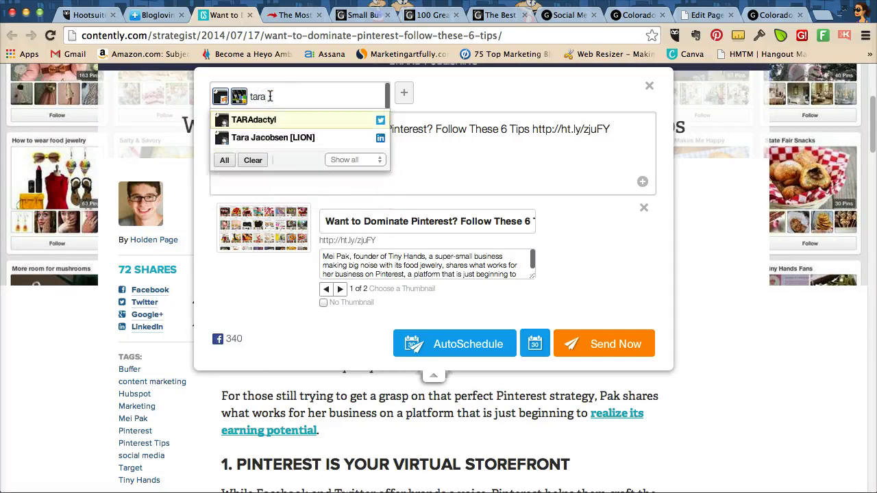
key(Return)
click(270, 98)
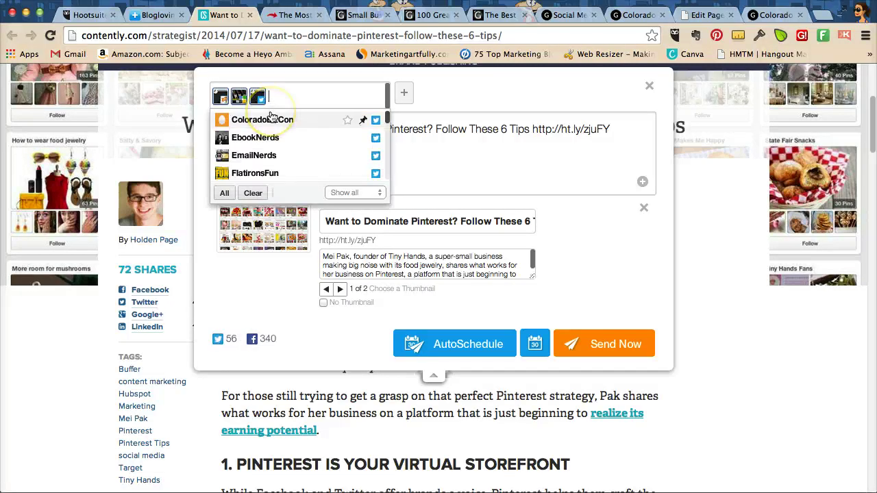
text(smm)
click(272, 120)
click(442, 303)
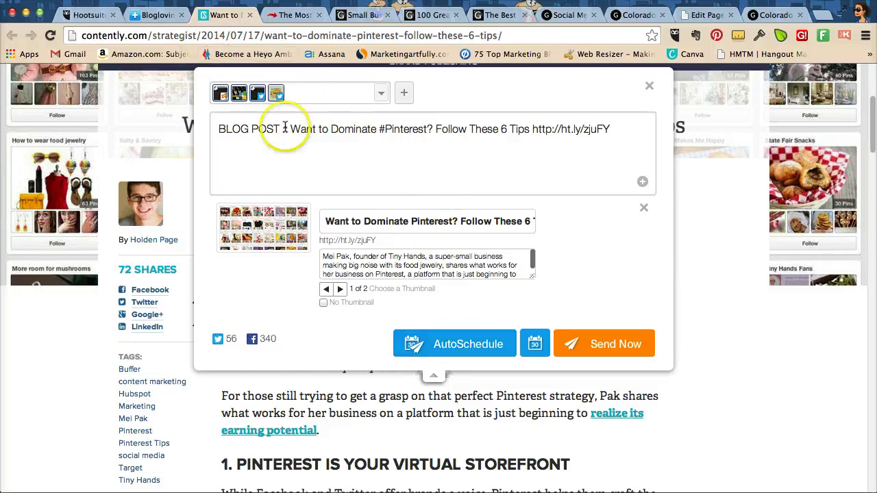
click(459, 352)
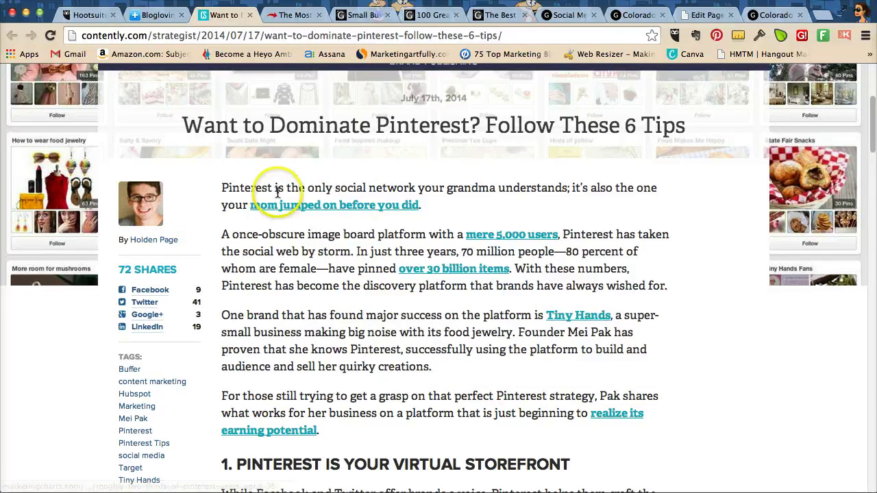
- Compare the search-term article with the Hootsuite dashboard, then close the article's tab
click(277, 16)
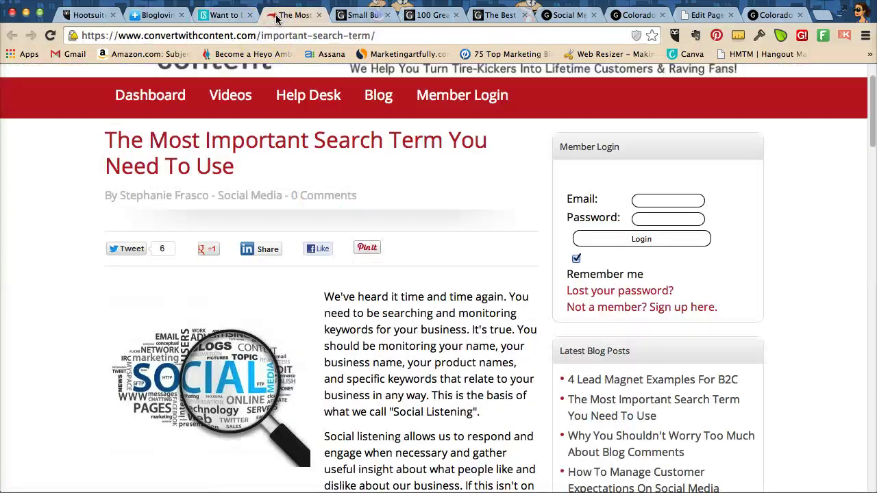
click(85, 15)
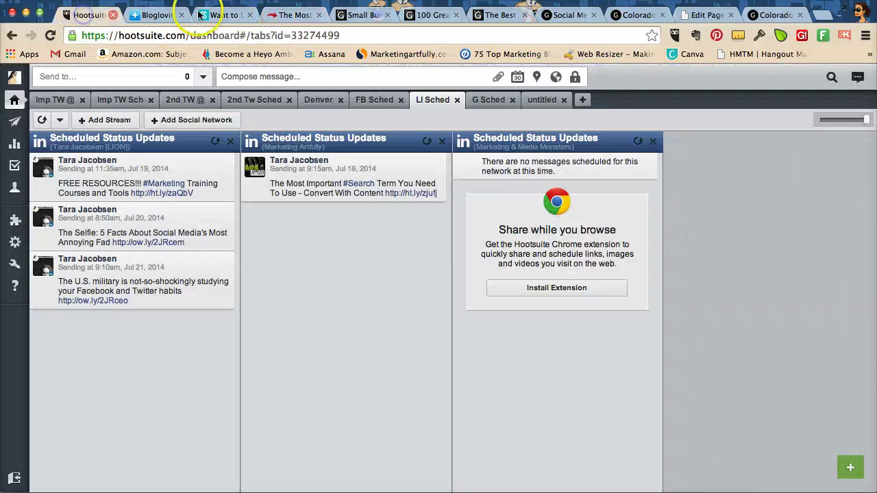
click(278, 16)
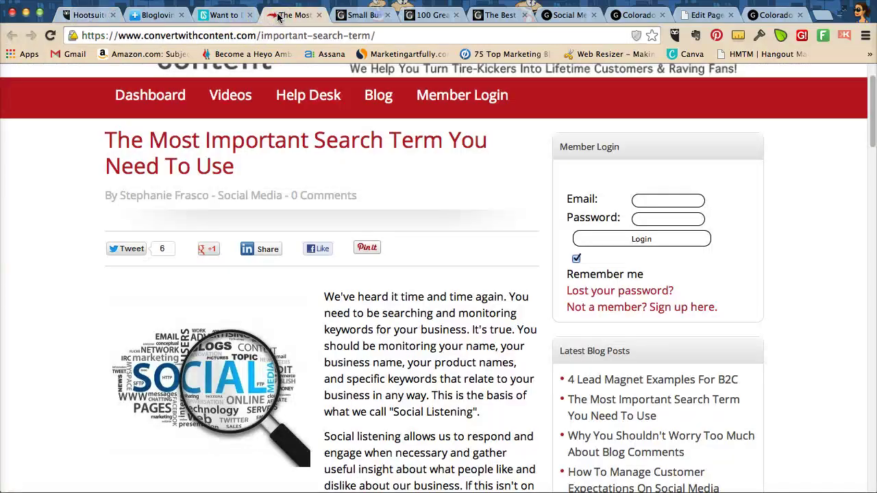
click(318, 15)
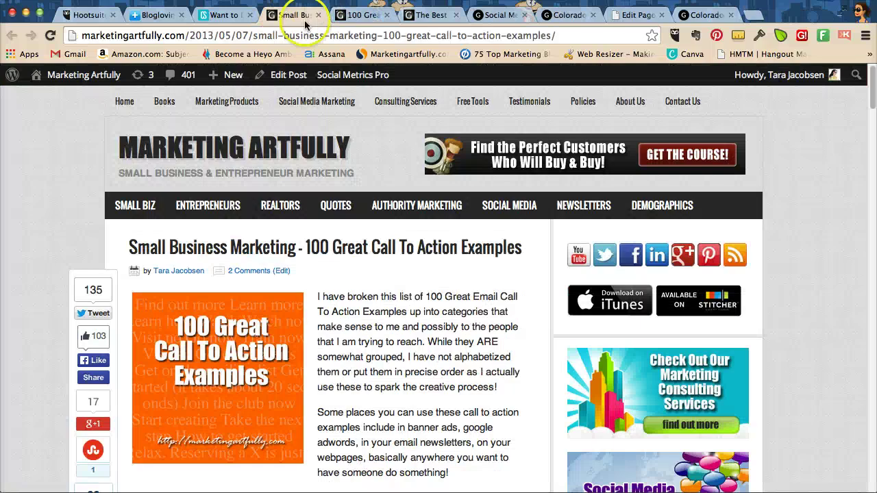
click(25, 139)
- Check the Twitter mentions streams in Hootsuite, then return to the Bloglovin Copywriting feed
click(86, 14)
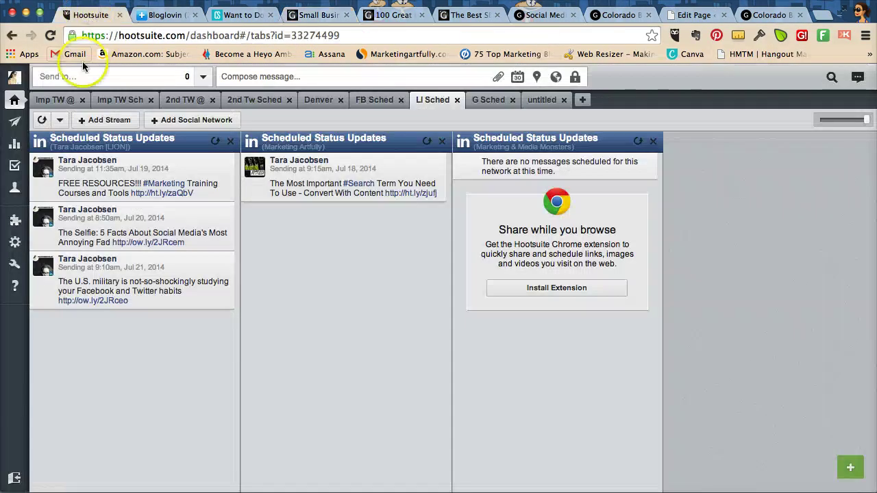
click(49, 100)
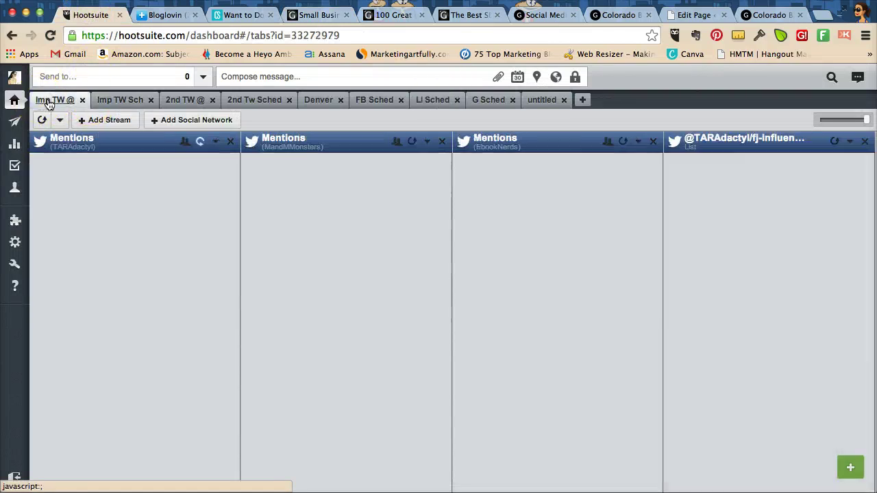
click(164, 15)
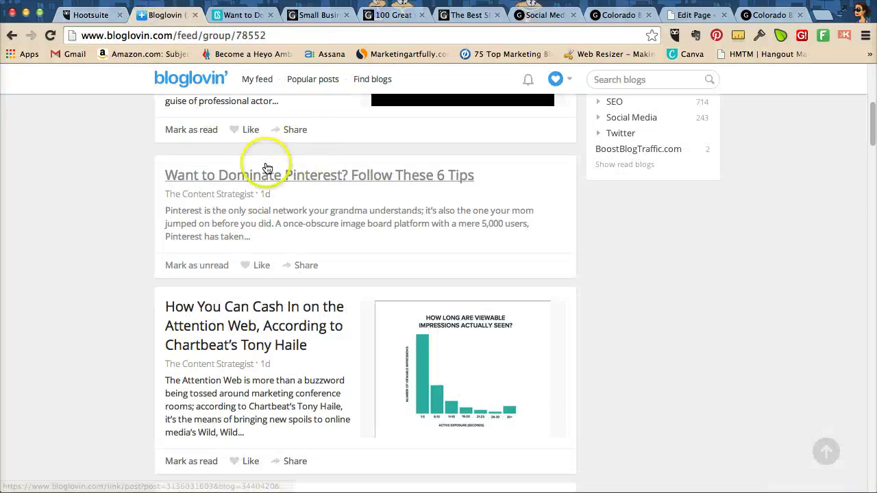
scroll(550, 240, up, 5)
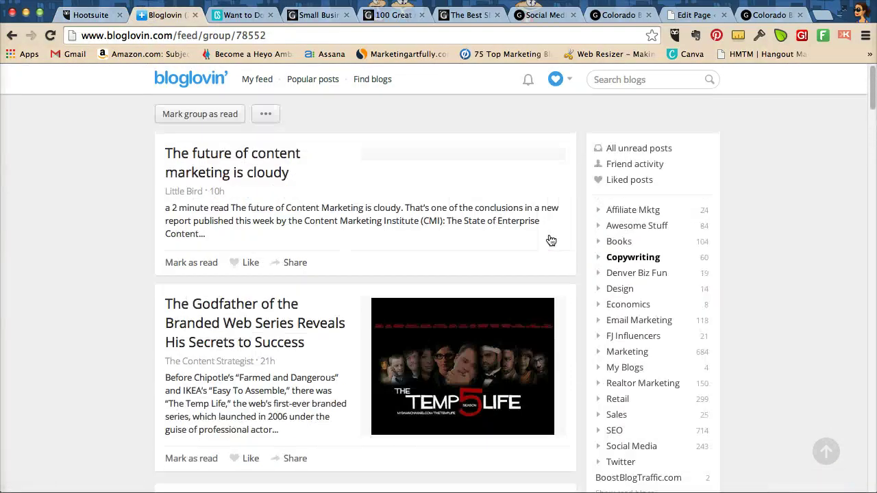
scroll(551, 240, down, 1)
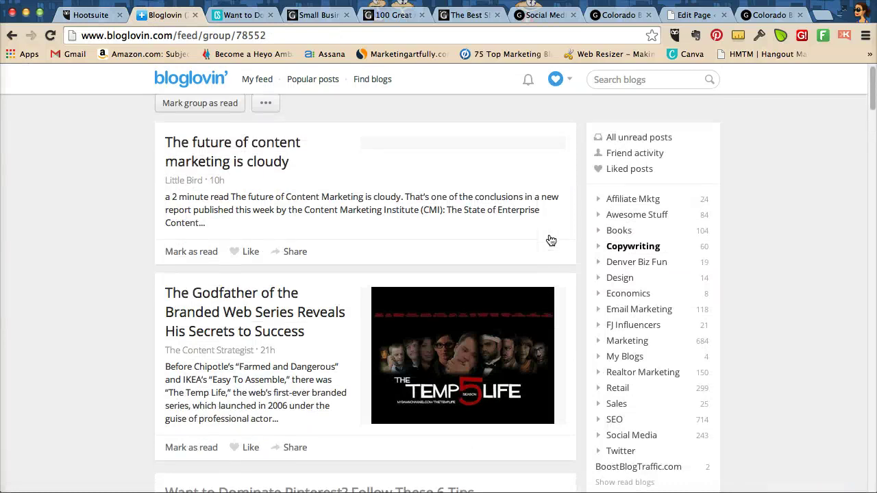
scroll(550, 240, down, 3)
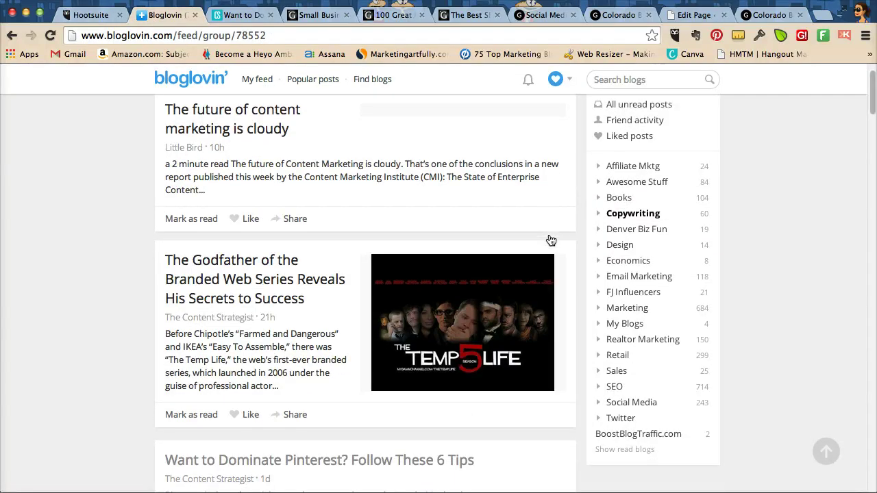
- Bring up the 'Small Business Marketing - 100 Great Call To Action Examples' post tab
click(311, 21)
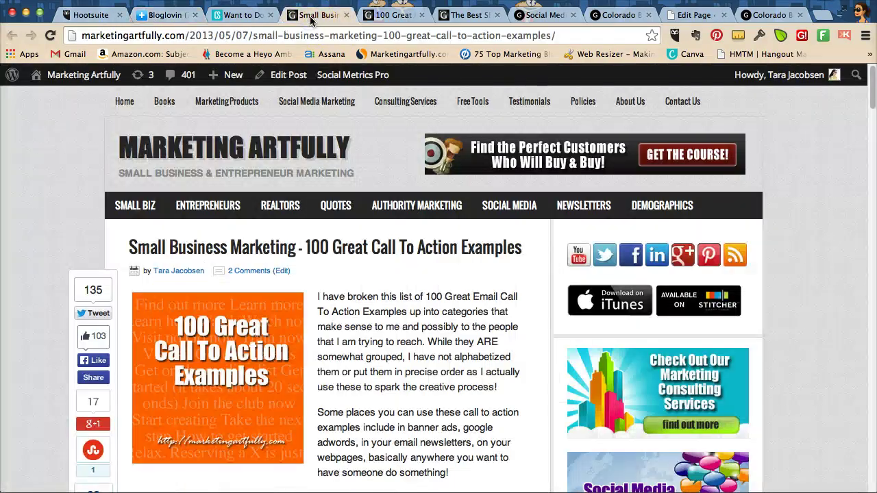
click(309, 23)
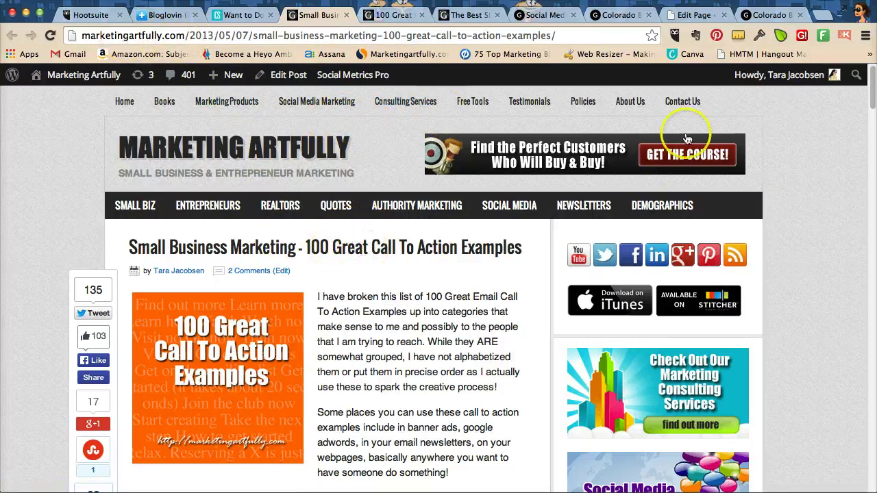
- Start a Hootlet share of the post and add the top matching personal Twitter profile
click(674, 36)
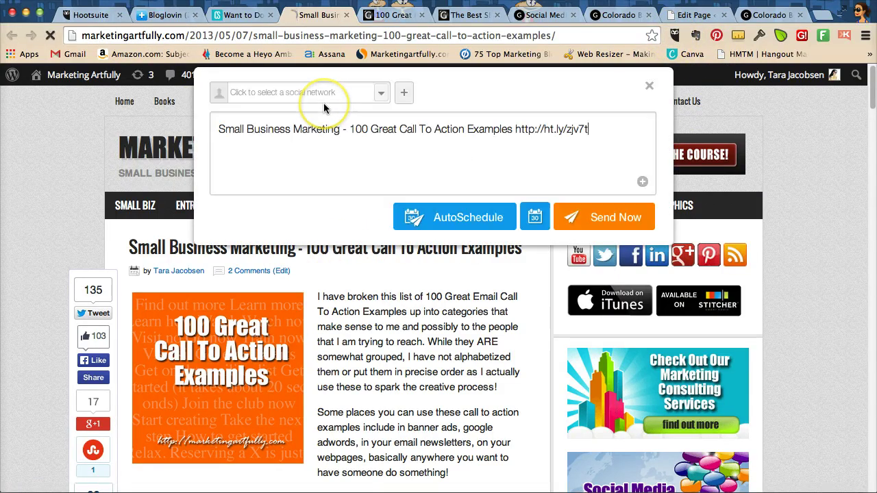
click(329, 96)
text(tara)
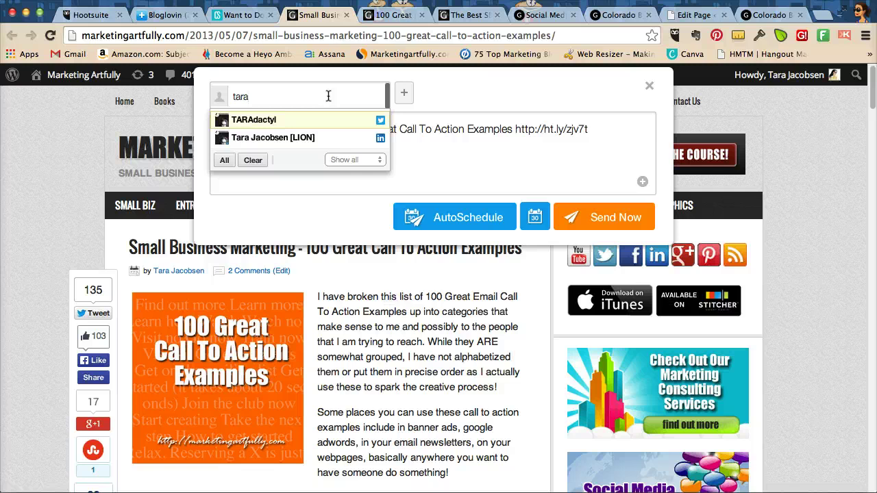
key(Return)
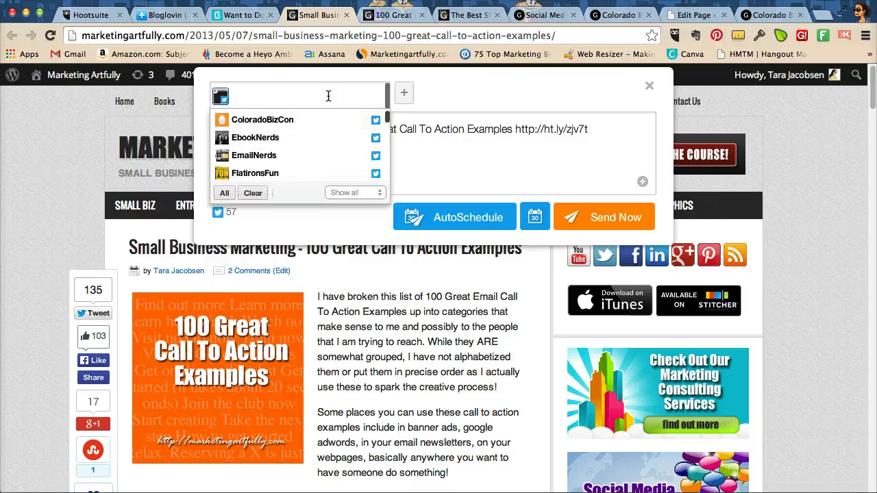
- Add three Marketing Artfully profiles, including its Facebook and LinkedIn pages, as recipients
text(marketing)
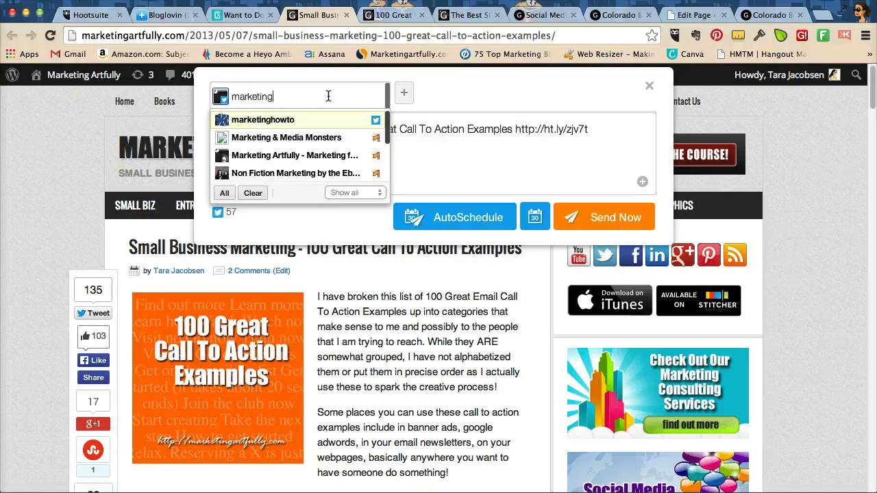
click(332, 155)
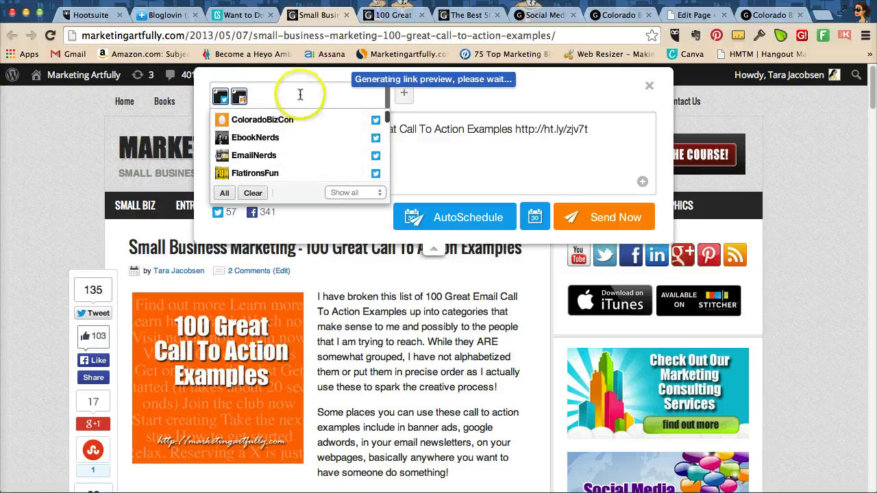
text(marke)
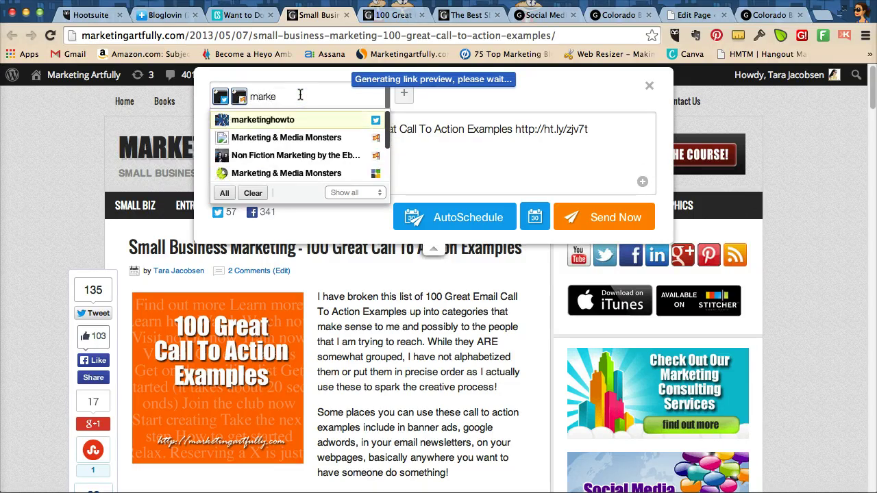
scroll(308, 137, down, 3)
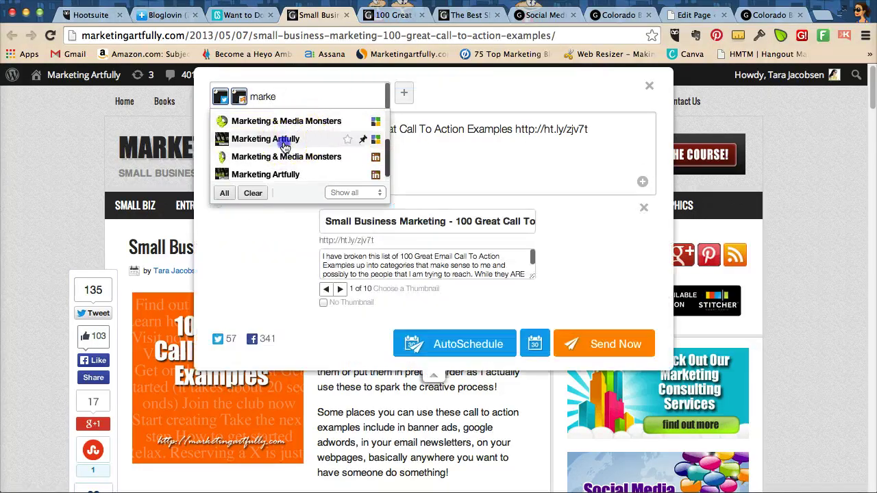
click(285, 147)
click(287, 96)
text(marketing)
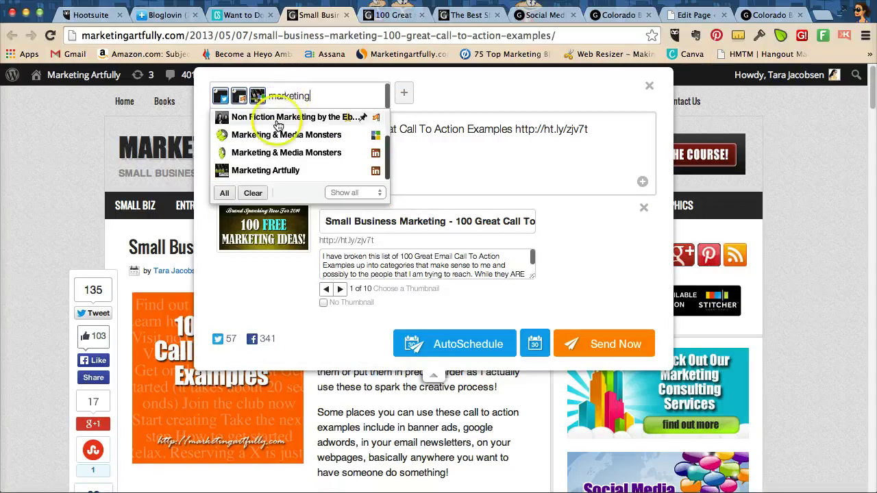
scroll(287, 158, down, 1)
click(278, 170)
- Confirm the four recipients and set the link thumbnail to the Marketing Artfully logo, 3 of 10
click(455, 152)
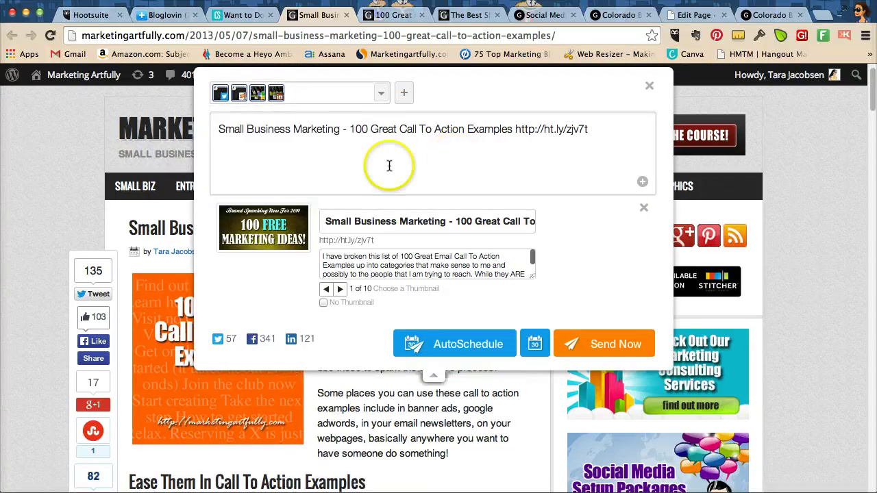
click(264, 98)
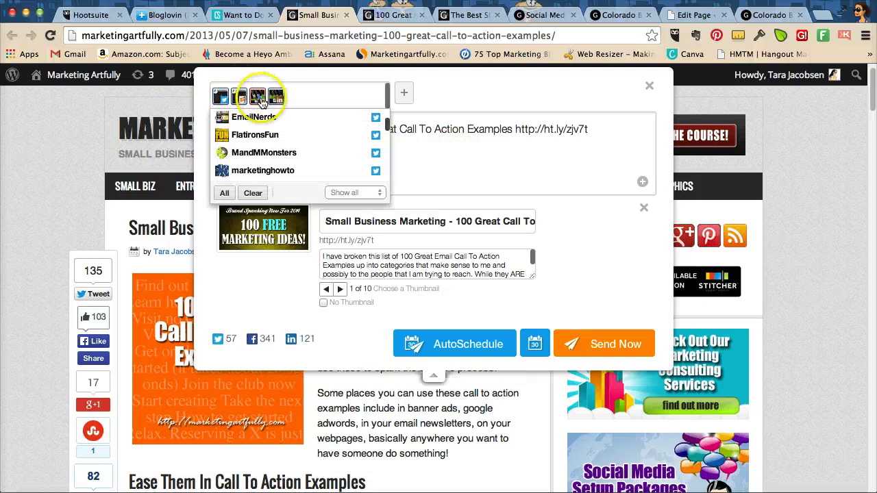
click(443, 157)
click(342, 290)
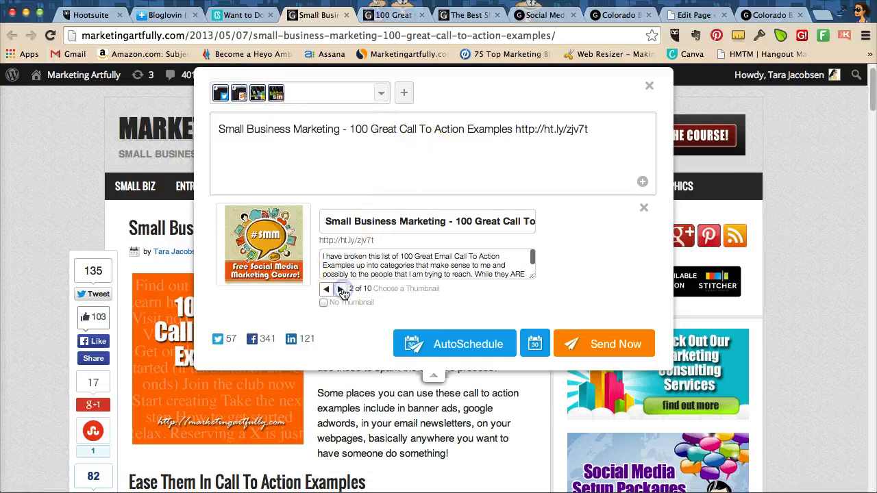
click(342, 290)
click(342, 291)
click(342, 290)
click(342, 290)
click(342, 291)
click(342, 291)
click(342, 291)
click(342, 291)
click(327, 290)
click(327, 291)
click(327, 291)
click(326, 290)
click(327, 291)
click(327, 291)
click(327, 291)
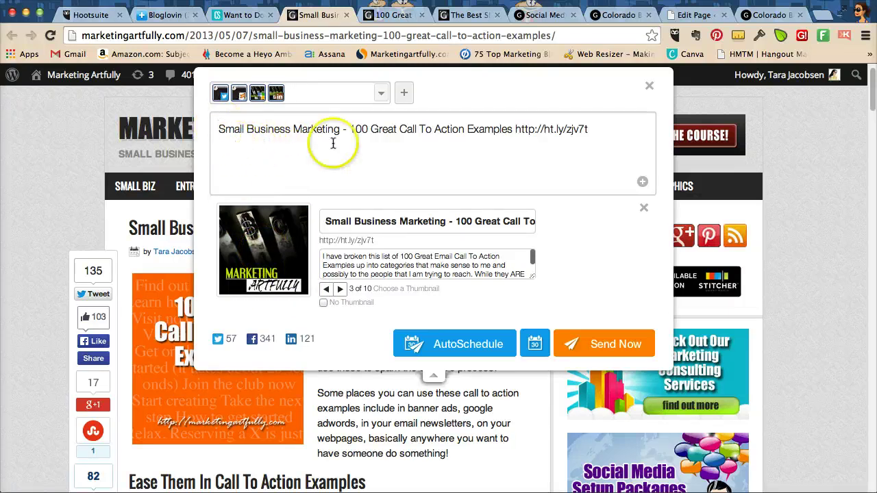
- Prefix '[BLOG POST] ', hashtag #Marketing in the message, and auto-schedule the post
click(294, 129)
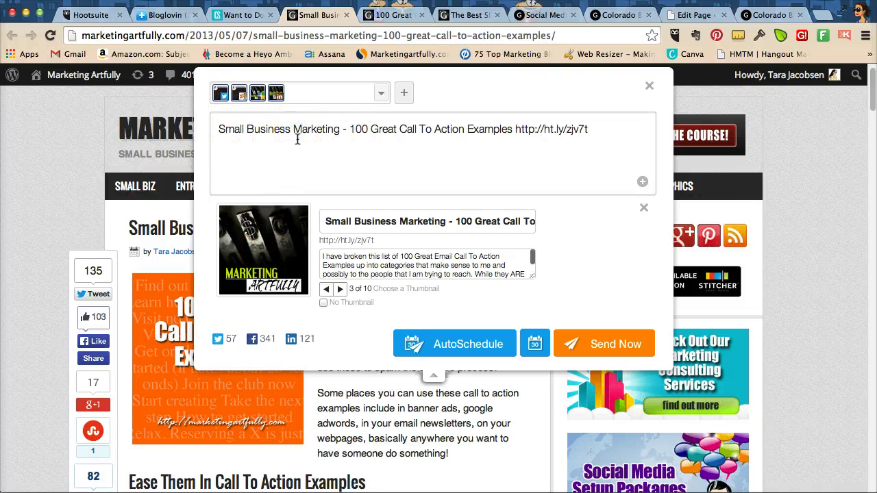
text(#)
click(348, 147)
key(BackSpace)
text(-)
click(217, 129)
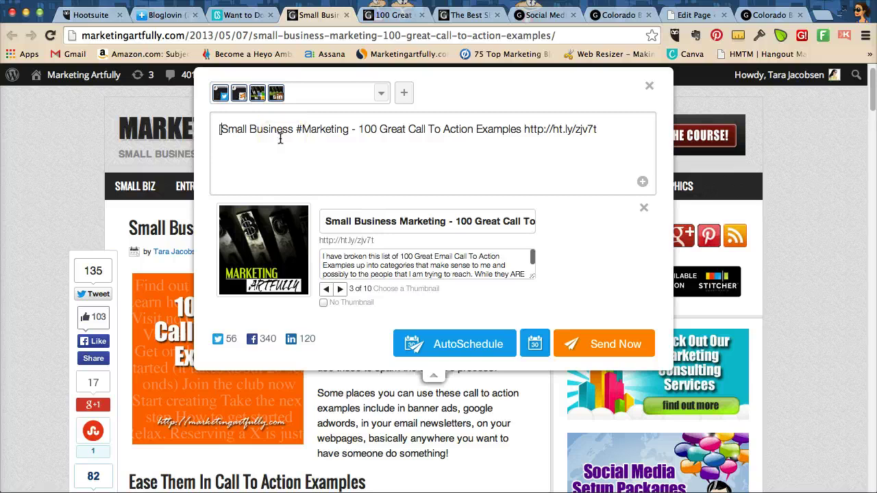
text(BLOG )
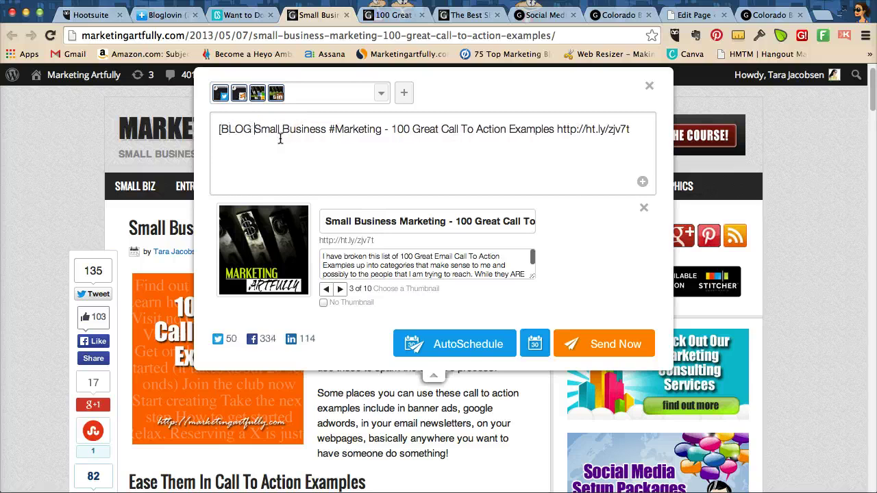
text(POST])
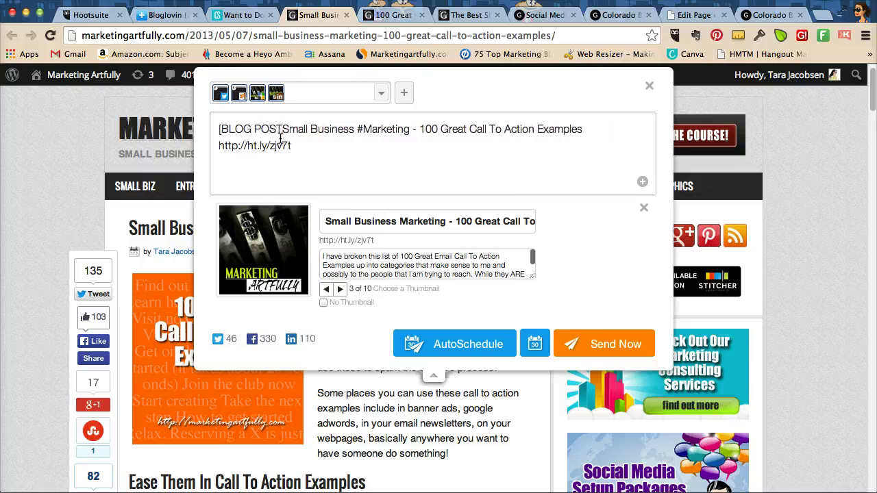
key(BackSpace)
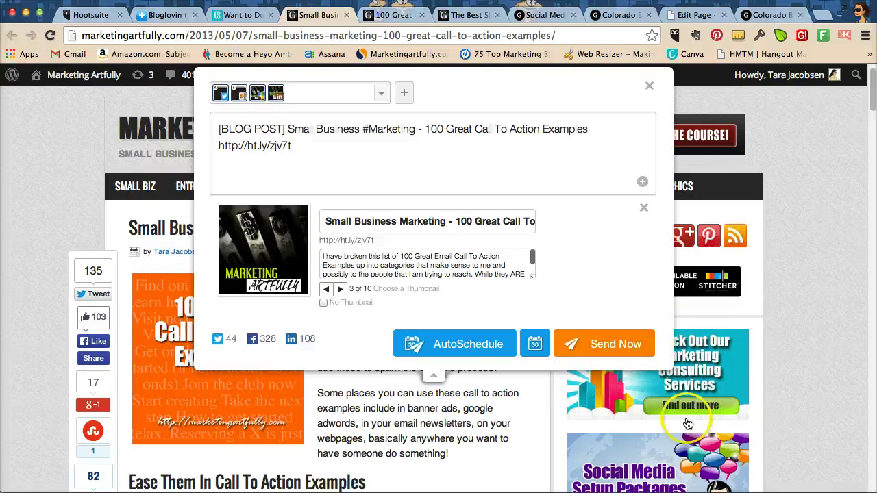
click(457, 349)
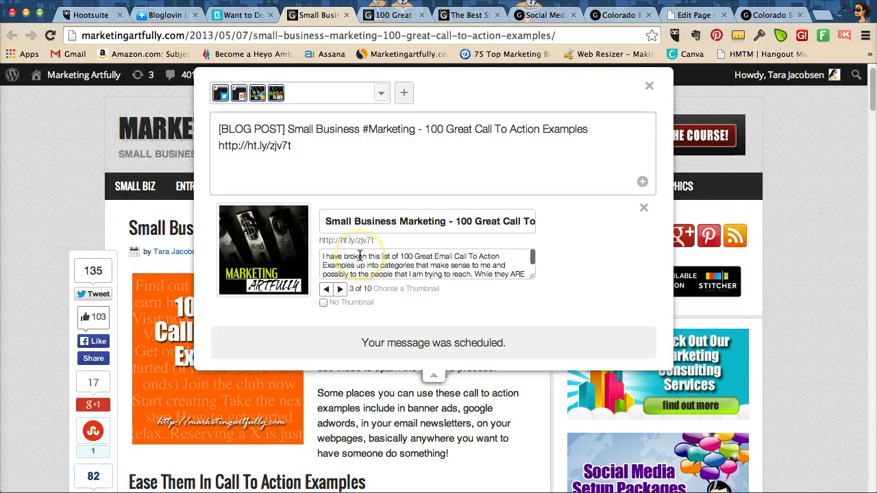
- Close the call-to-action page and start a Hootlet share of the 100 Great Email Subject Lines post
click(346, 15)
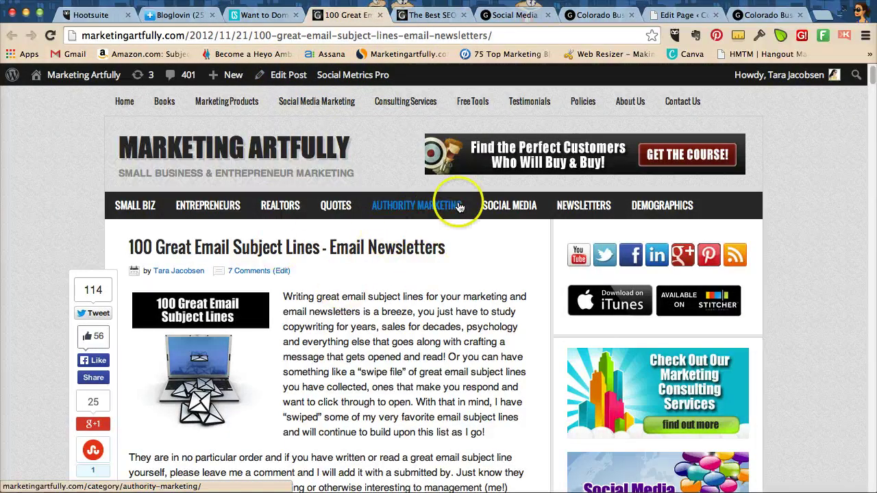
click(675, 35)
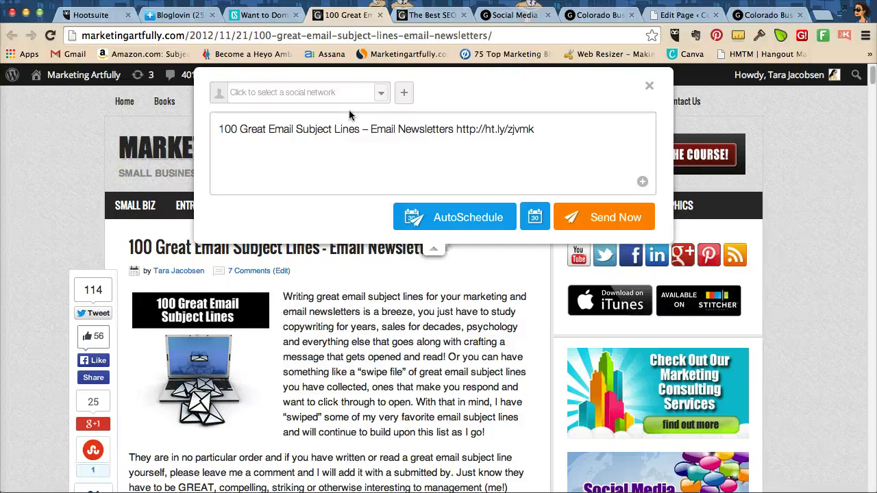
click(271, 128)
- Address it to both Marketing & Media Monsters profiles, MandMMonsters and EmailNerds
click(270, 95)
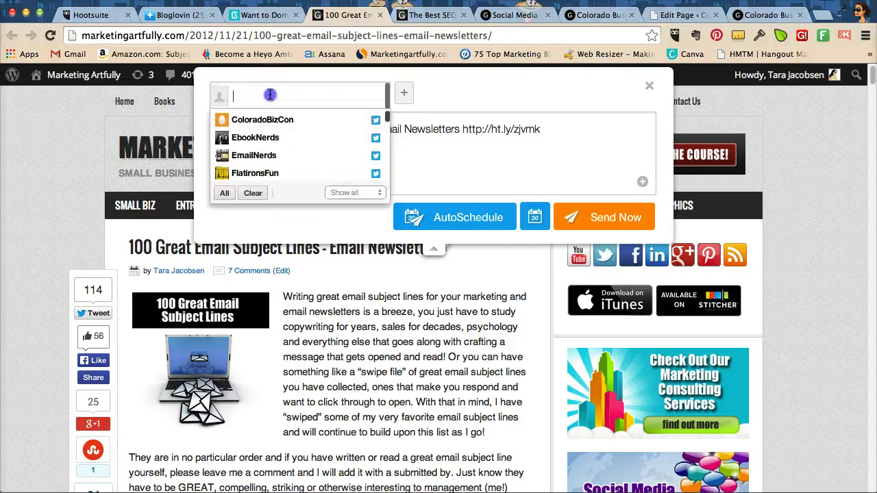
text(mark)
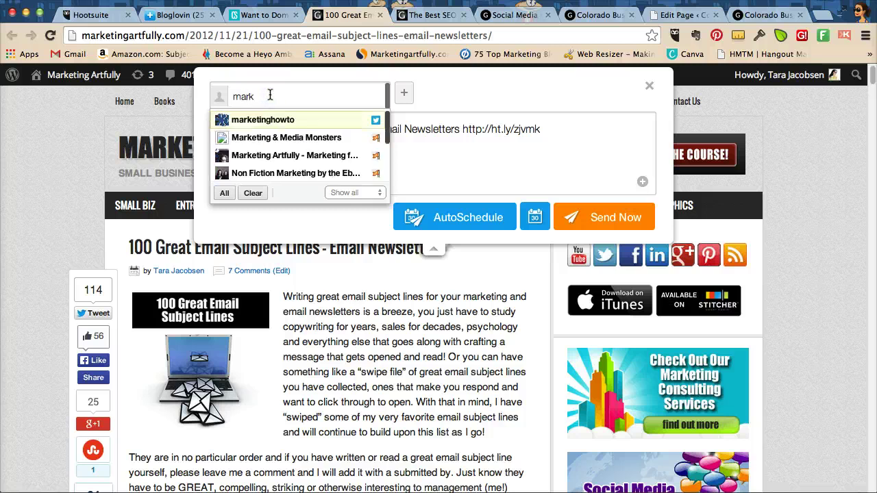
key(Down)
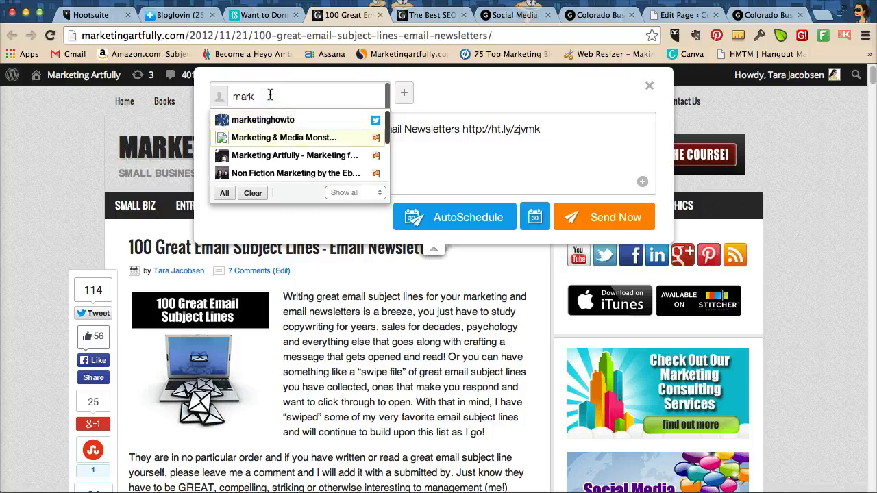
key(Return)
click(281, 100)
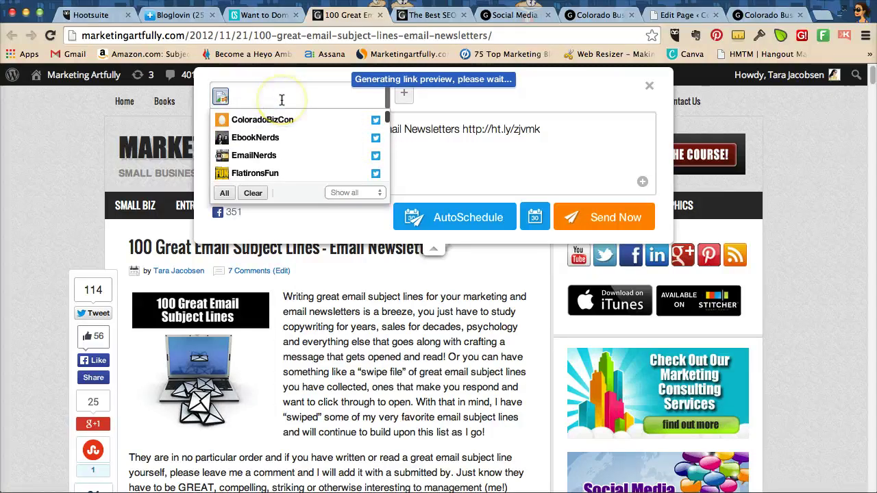
text(mark)
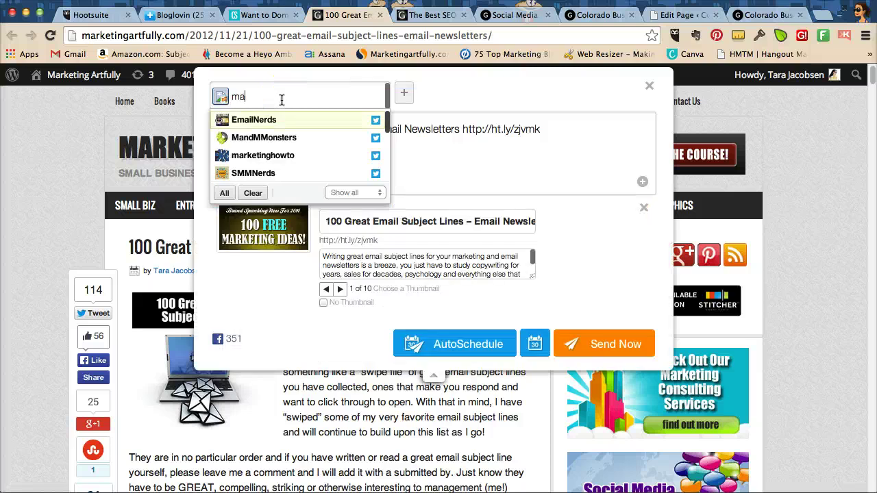
click(311, 173)
scroll(299, 128, down, 1)
scroll(299, 128, down, 1)
click(289, 98)
text(mandm)
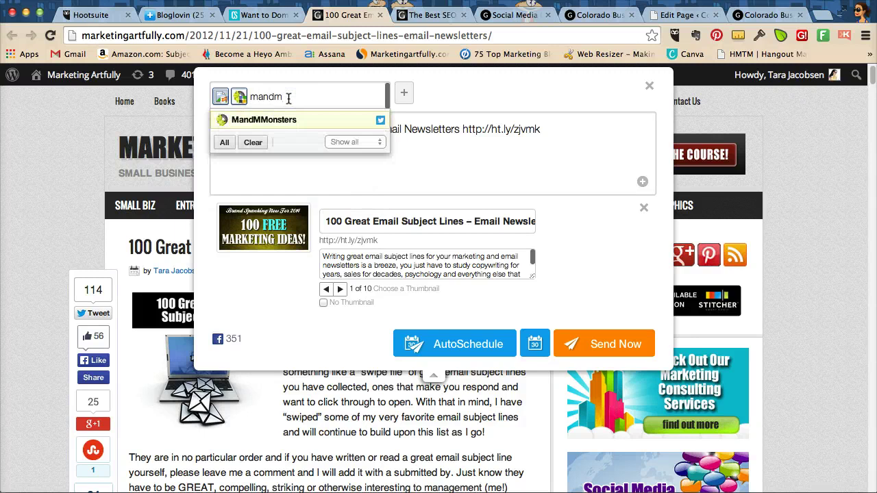
key(Return)
click(295, 87)
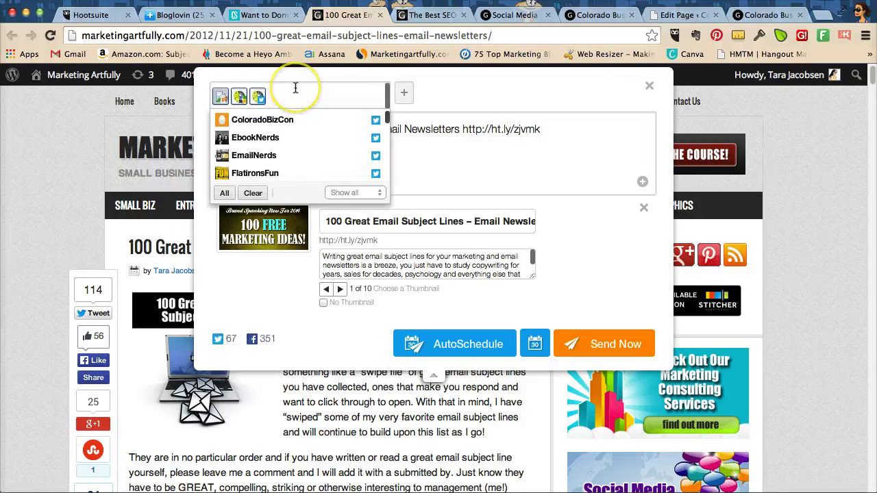
scroll(342, 123, down, 1)
click(261, 139)
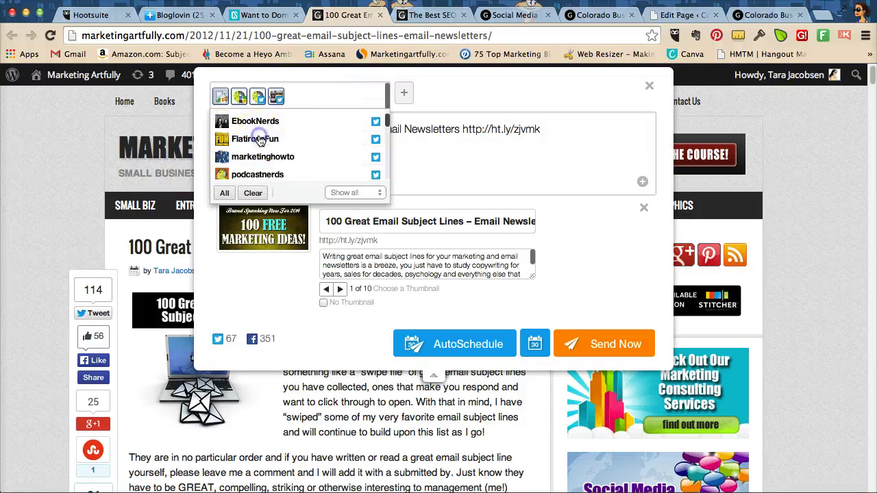
mouse_move(378, 219)
mouse_down()
mouse_move(343, 260)
mouse_move(341, 293)
mouse_up()
- Use the post's own image as thumbnail (4 of 10) and auto-schedule the share
click(340, 291)
click(340, 291)
click(340, 290)
click(340, 290)
click(325, 290)
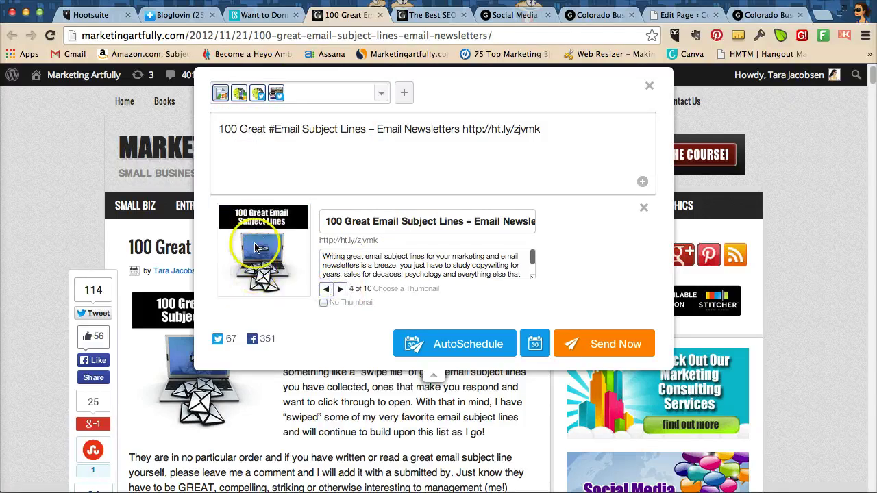
click(469, 347)
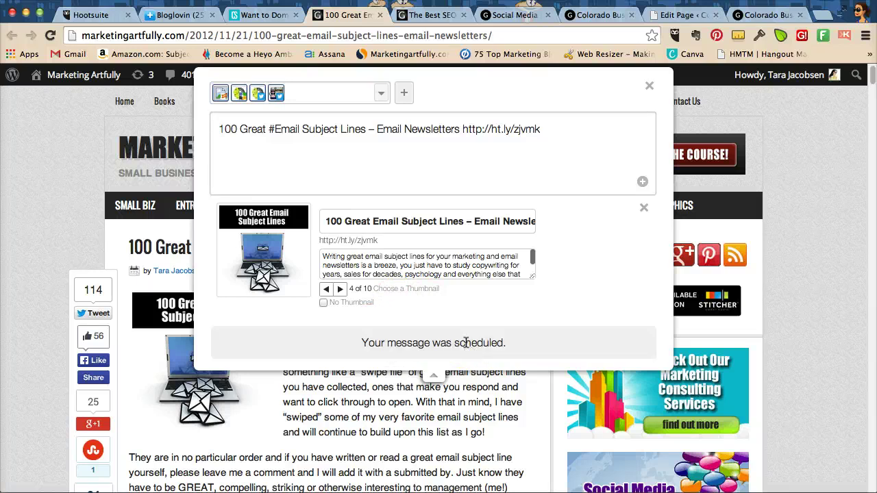
- Close the email subject lines page and look over the Colorado Business Resources page
click(379, 15)
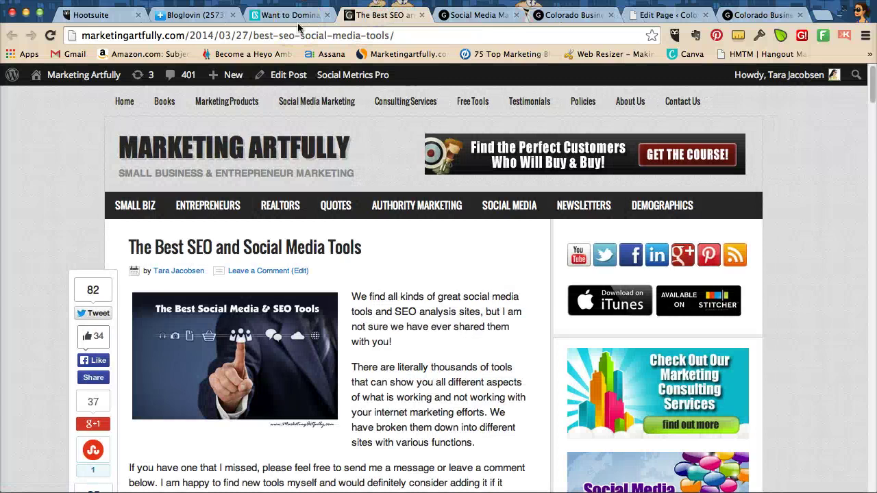
click(189, 15)
click(574, 15)
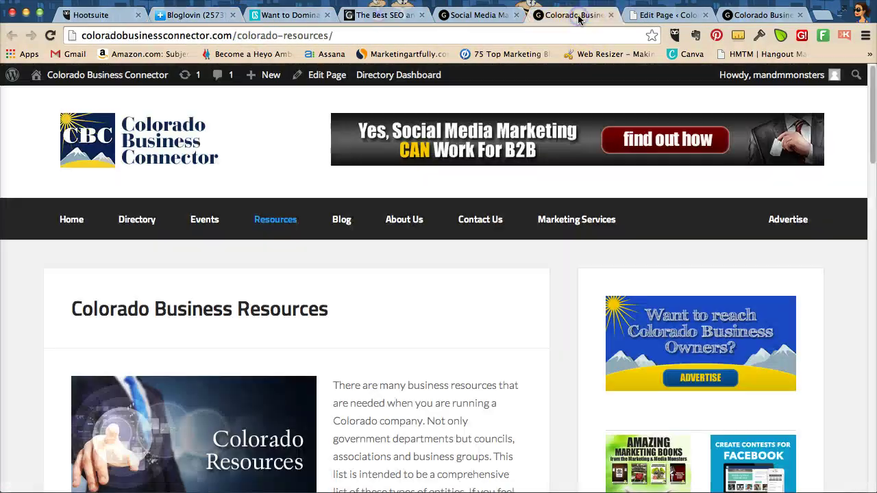
scroll(386, 354, down, 7)
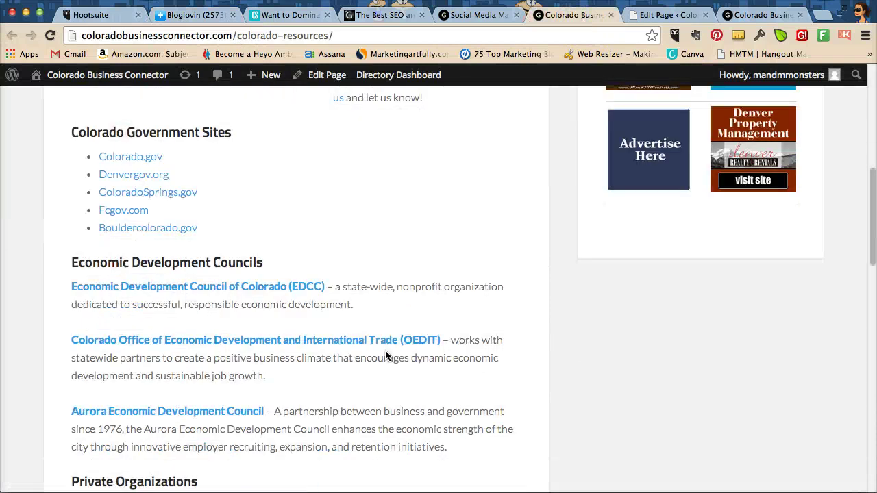
scroll(385, 355, up, 7)
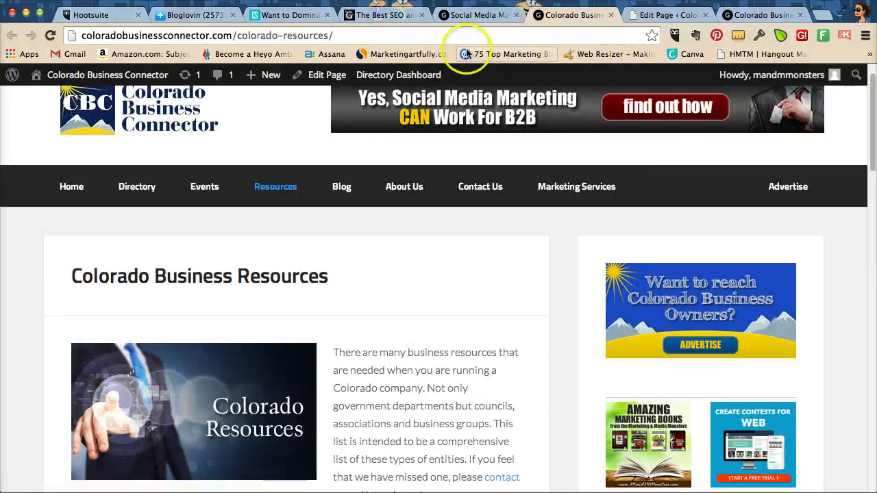
- Review the Social Media Marketing Services page and start a Hootlet share of it
click(473, 14)
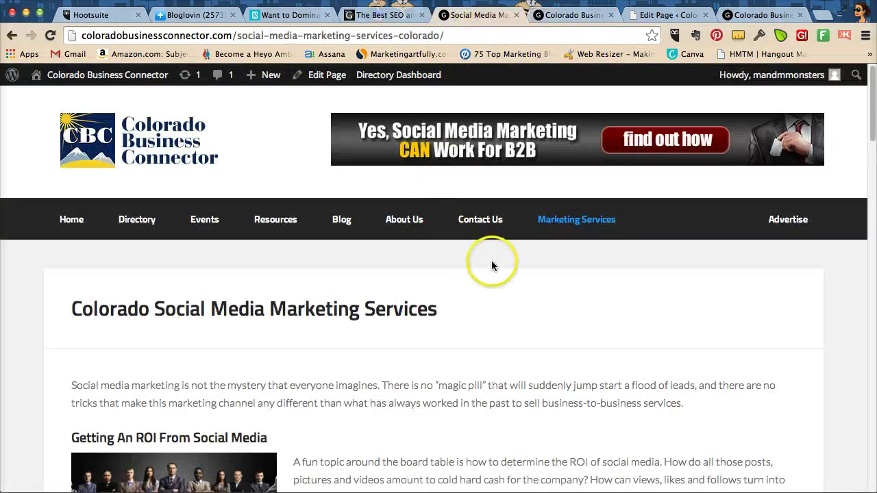
scroll(492, 261, down, 3)
scroll(492, 261, down, 2)
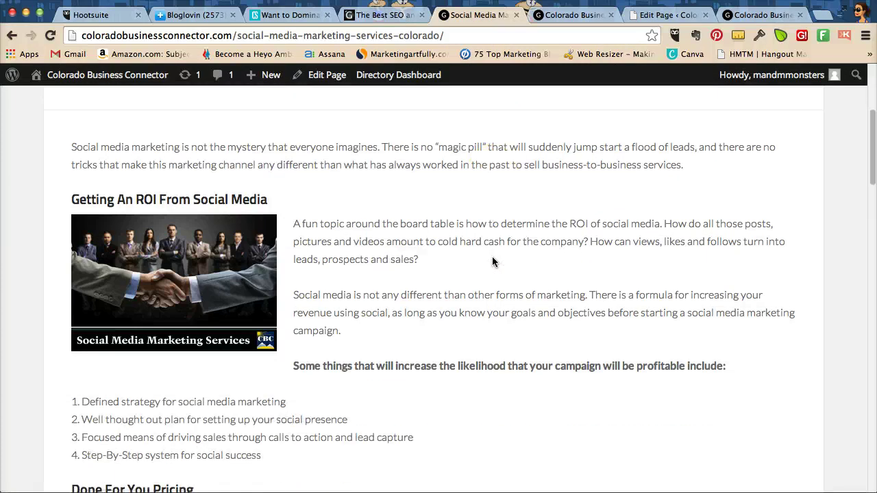
scroll(492, 262, down, 1)
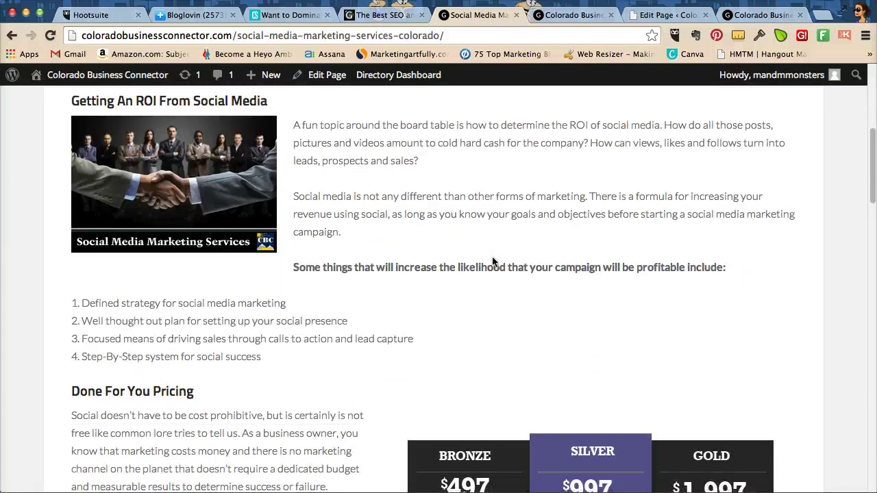
scroll(492, 261, up, 1)
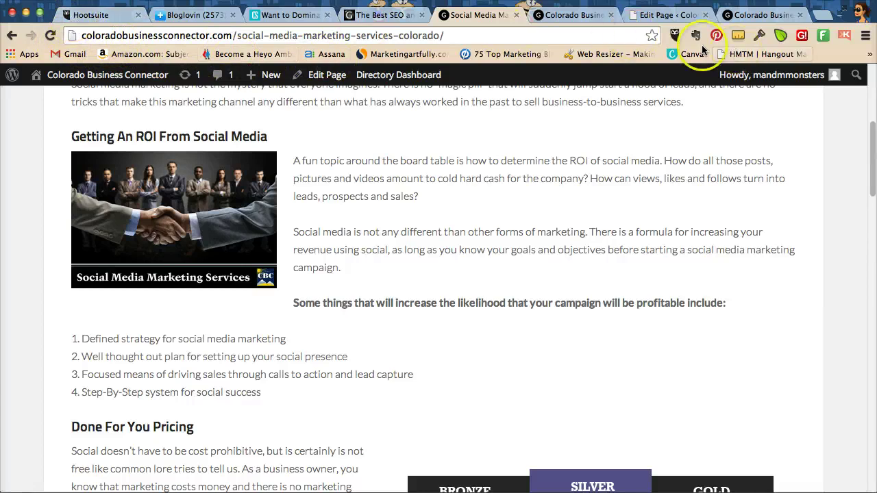
click(669, 38)
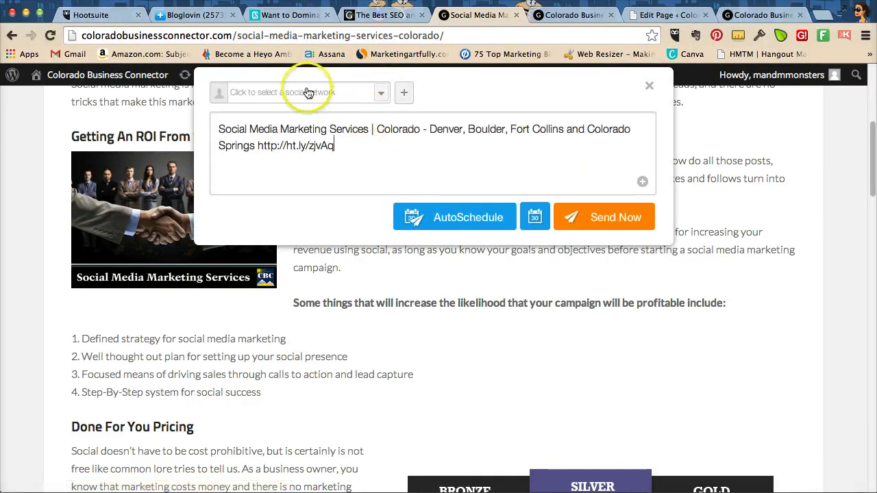
- Add the Marketing Artfully profile, personal Twitter profile and Marketing Artfully LinkedIn as recipients
click(308, 94)
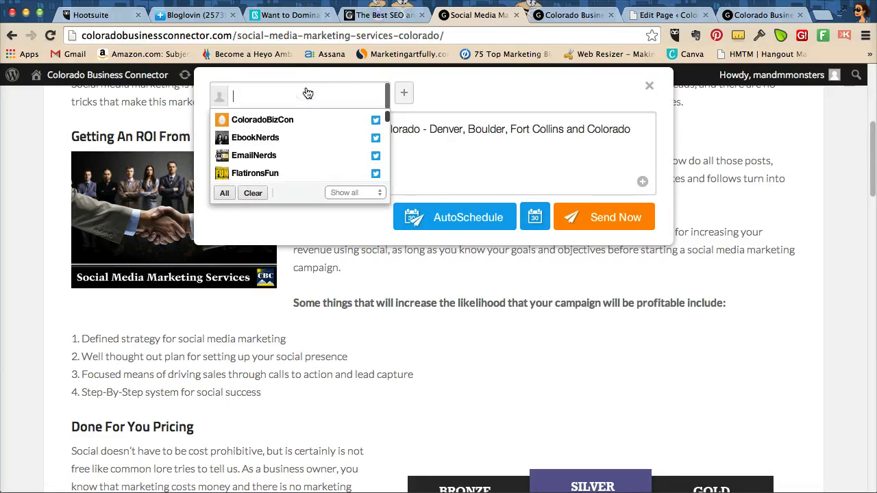
text(mark)
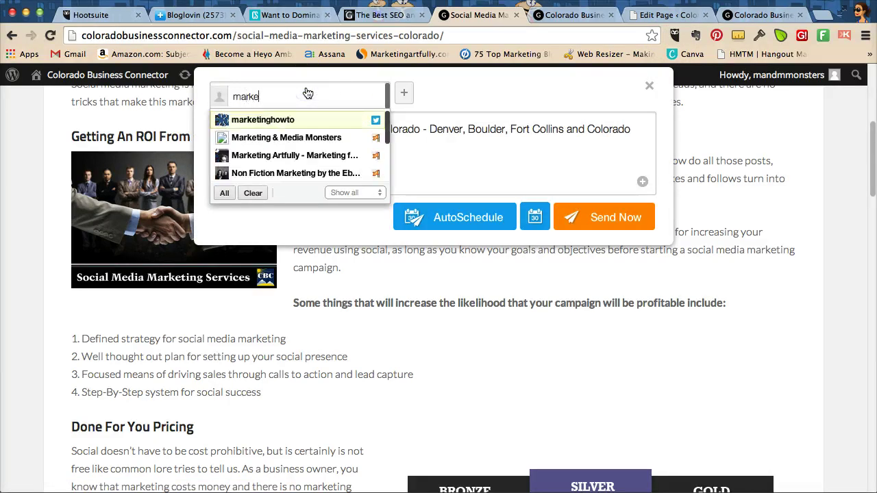
text(e)
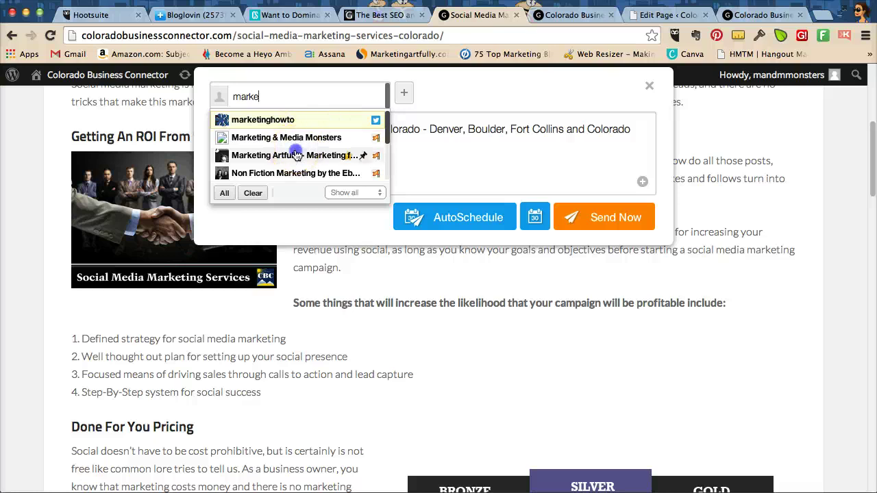
click(294, 155)
text(tara)
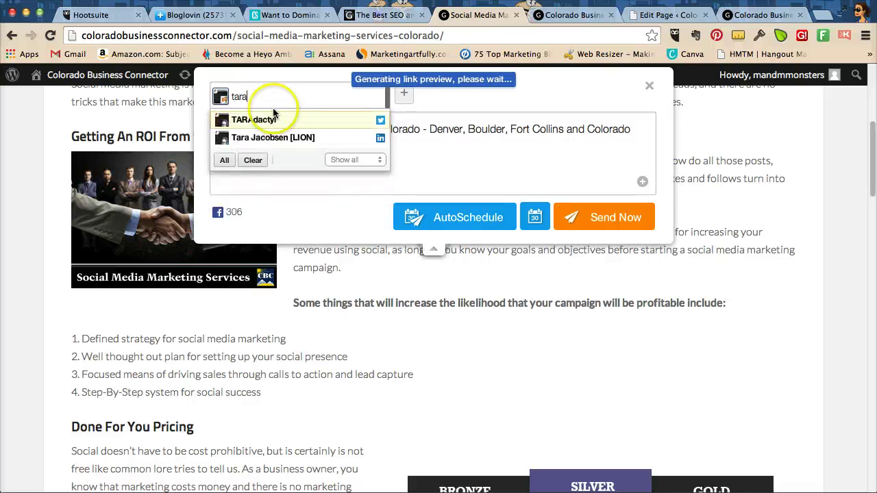
click(274, 118)
text(marketing)
scroll(267, 130, down, 2)
click(283, 173)
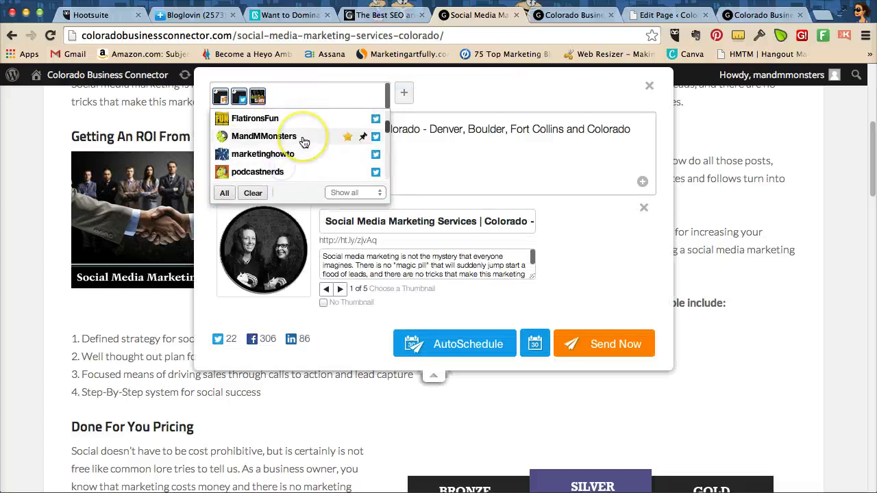
- Add another Marketing Artfully profile and the personal LinkedIn profile, making five recipients
scroll(304, 141, down, 3)
scroll(305, 141, down, 5)
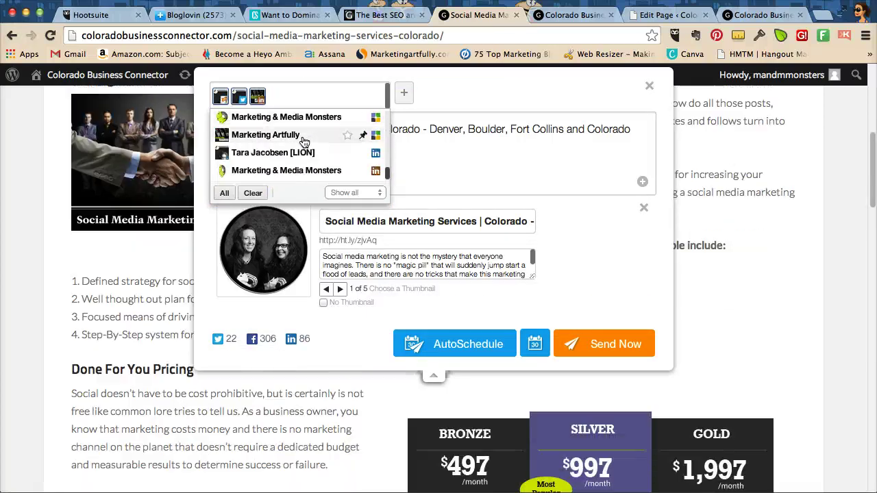
click(296, 137)
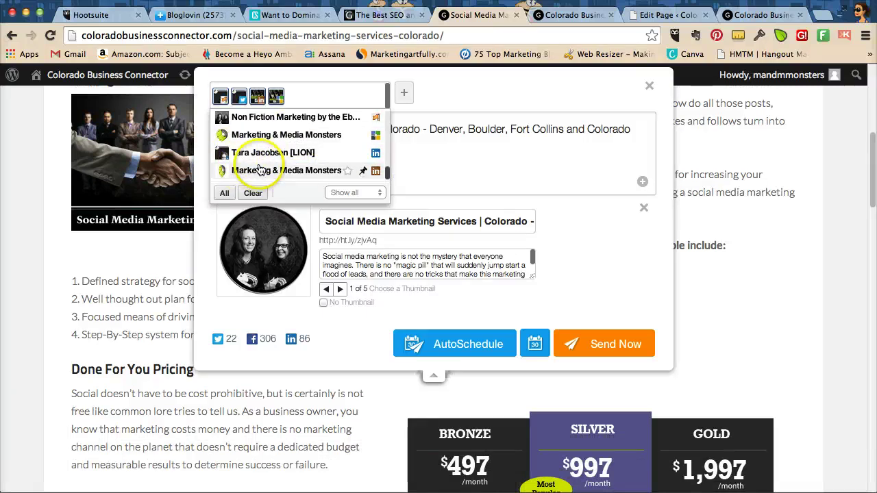
click(295, 153)
click(478, 159)
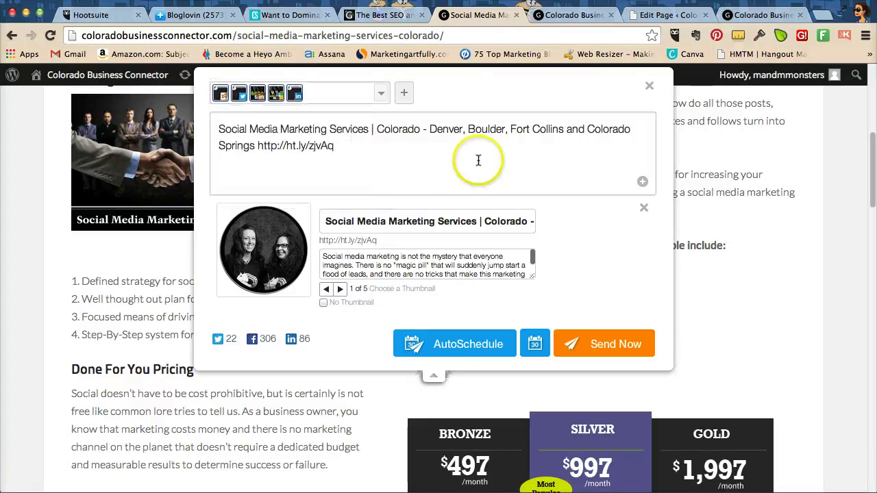
click(293, 96)
click(406, 133)
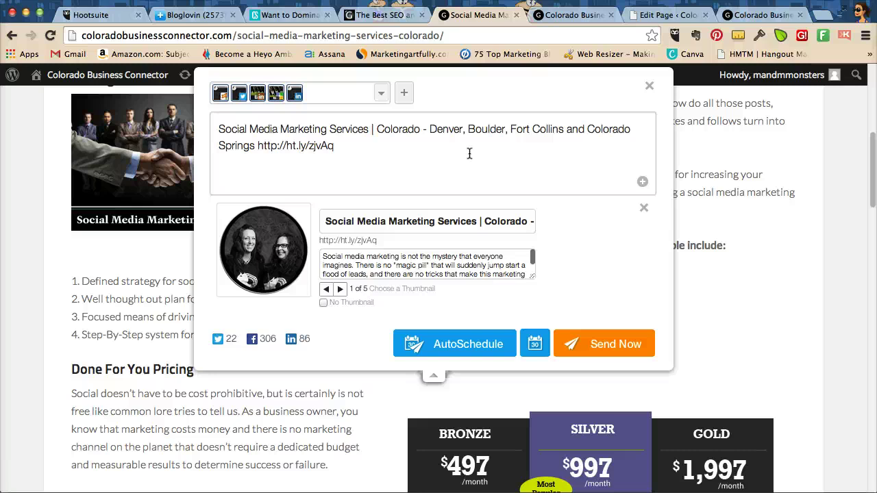
- Hashtag #Denver, replace 'Colorado - ' with 'Serving the', and swap the other cities for 'Colorado area!!!'
click(372, 129)
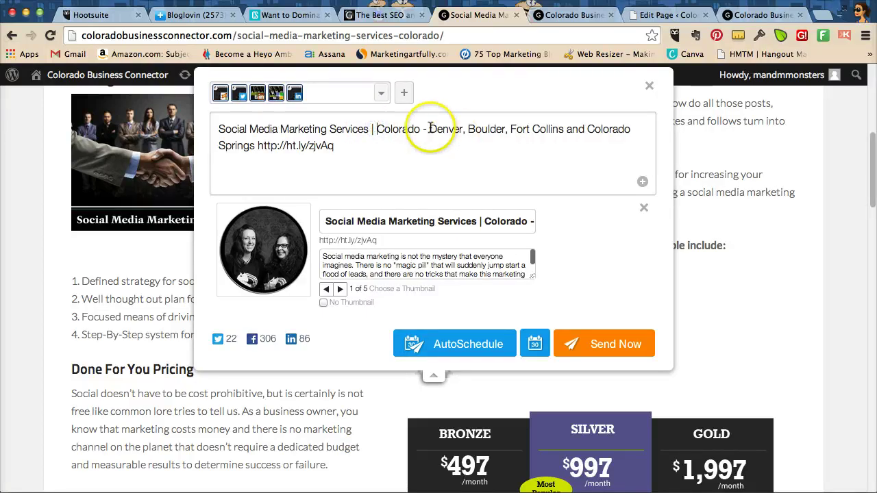
text(#)
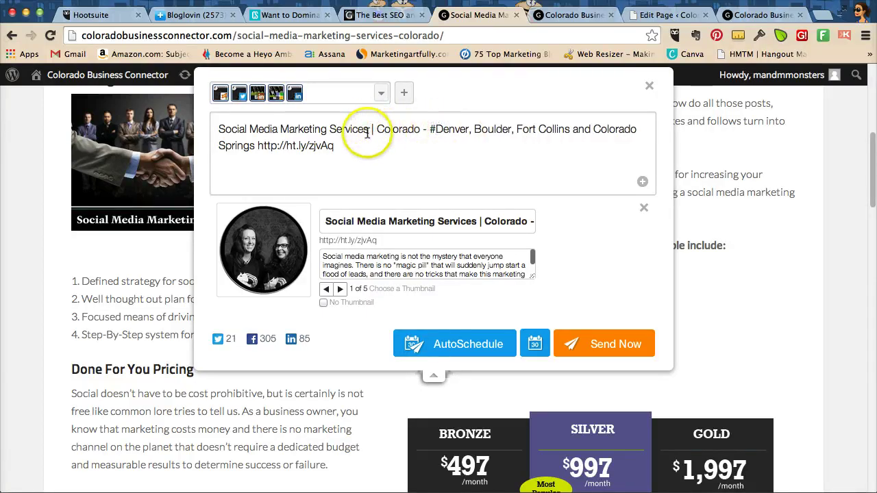
mouse_move(367, 127)
mouse_down()
mouse_move(402, 128)
mouse_move(374, 129)
mouse_up()
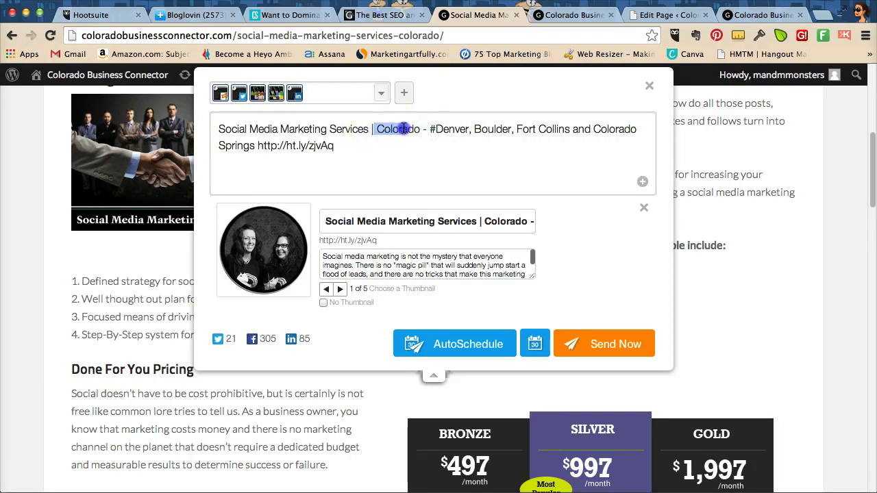
text(Servin)
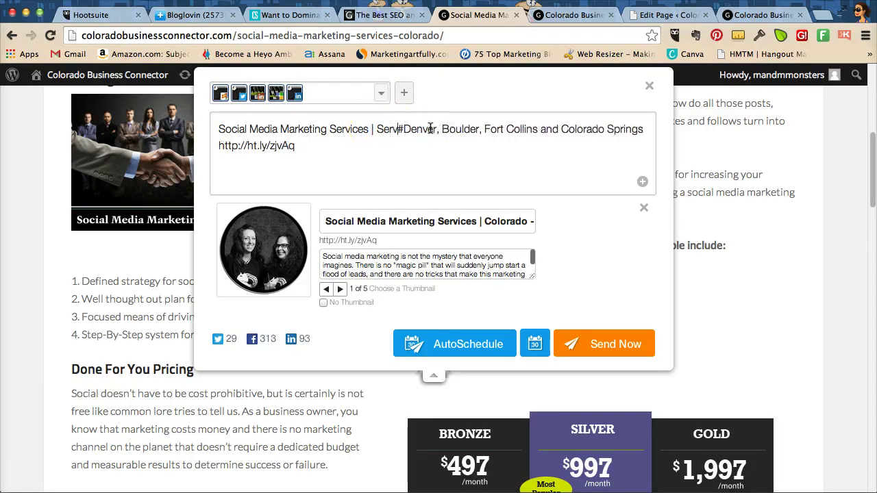
text(g the)
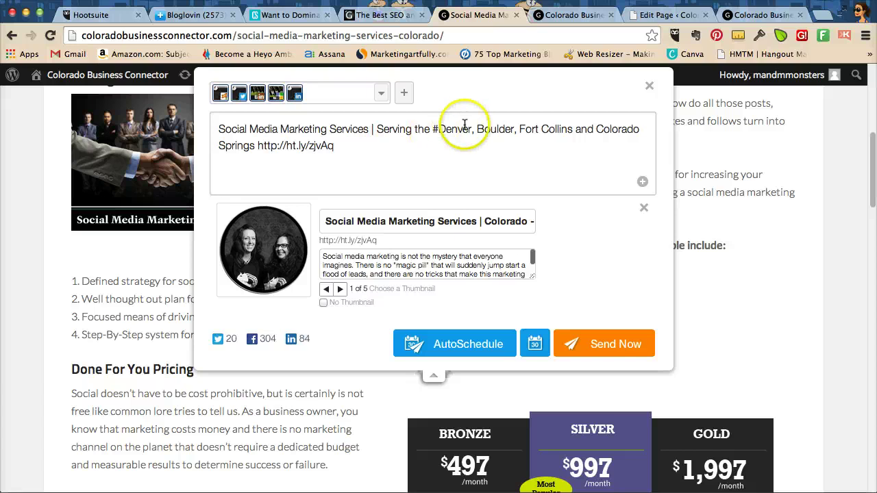
click(470, 132)
drag(471, 131, 185, 134)
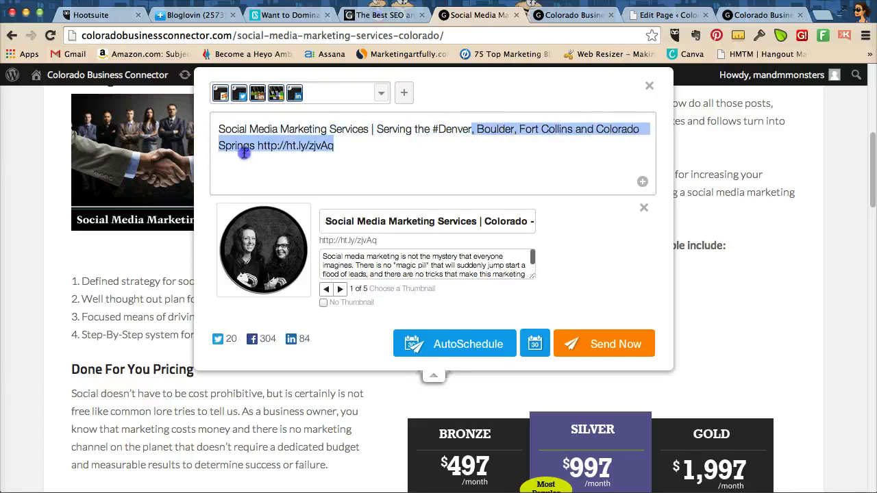
drag(260, 154, 251, 150)
key(BackSpace)
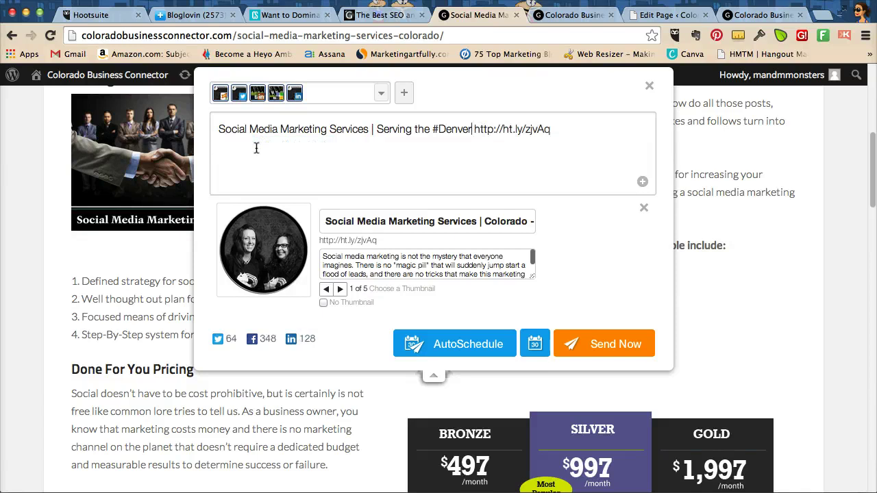
text(Colorado)
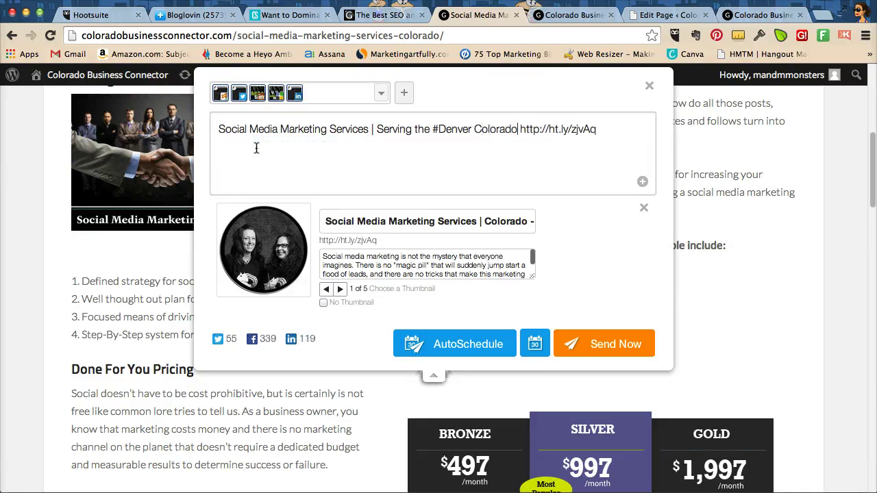
text( area!!!)
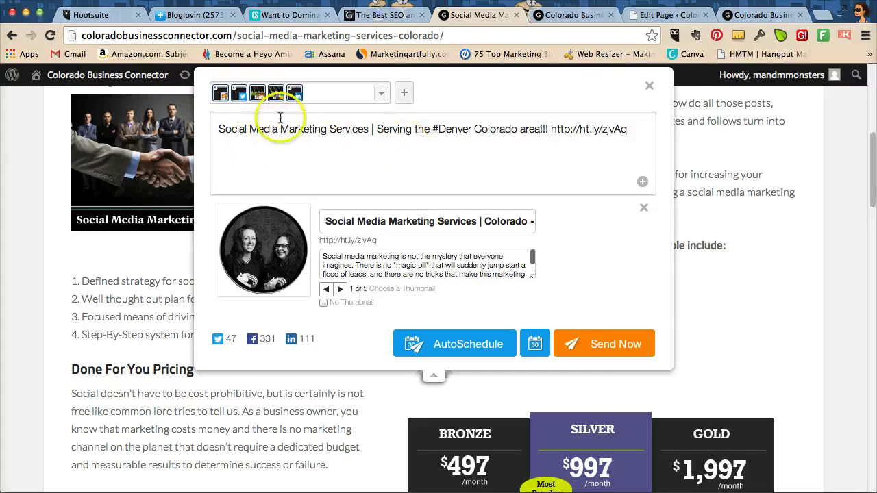
click(434, 130)
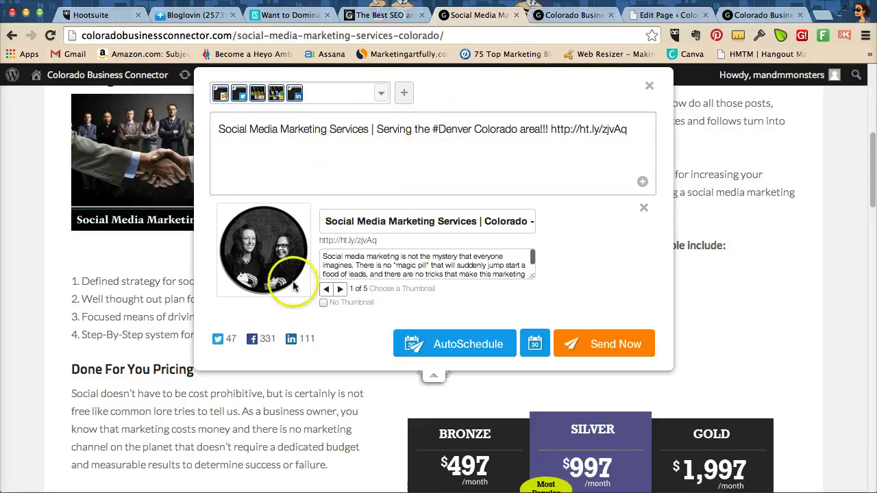
- Switch the link preview thumbnail to image 2 of 5, the handshake picture
click(337, 294)
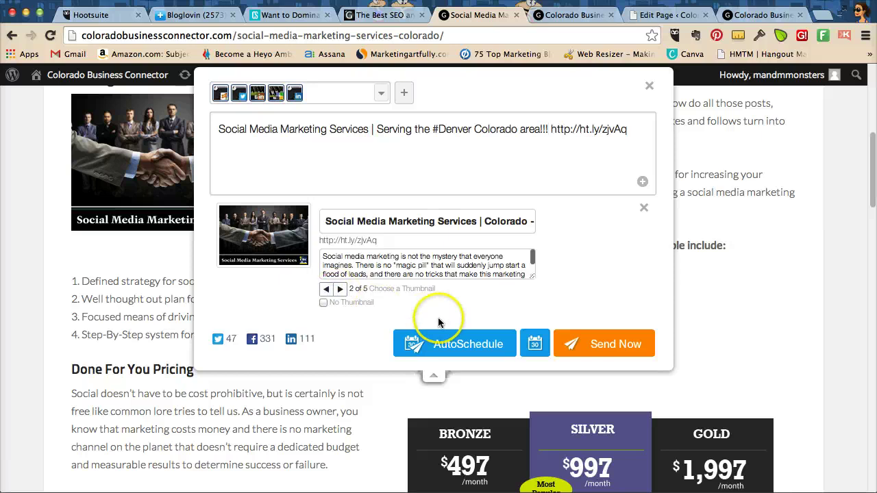